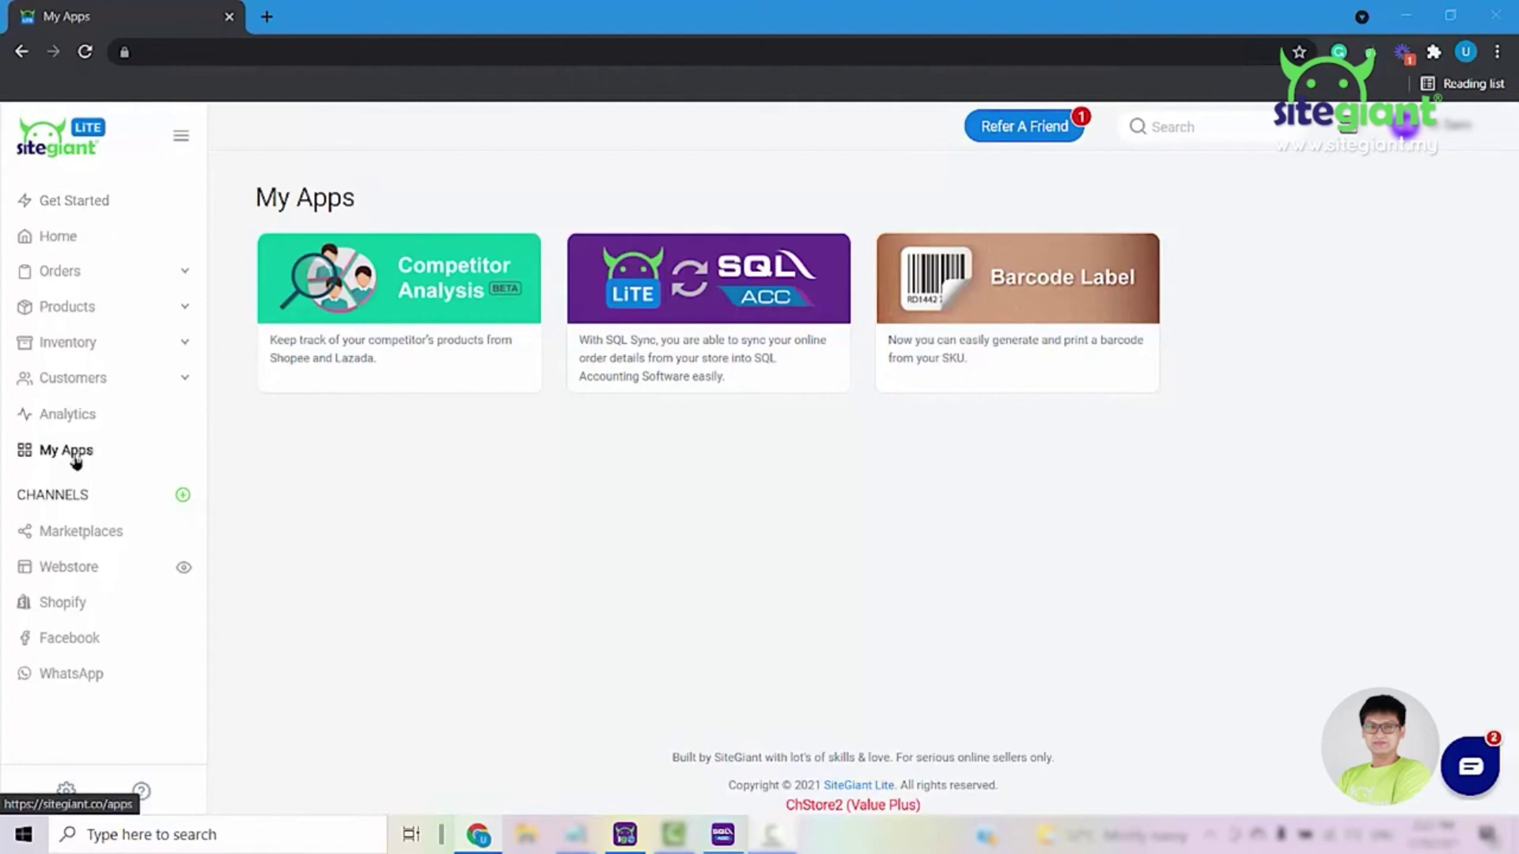
Step: Open the SQL Sync app with Test company 1 as the company profile
left_click(734, 332)
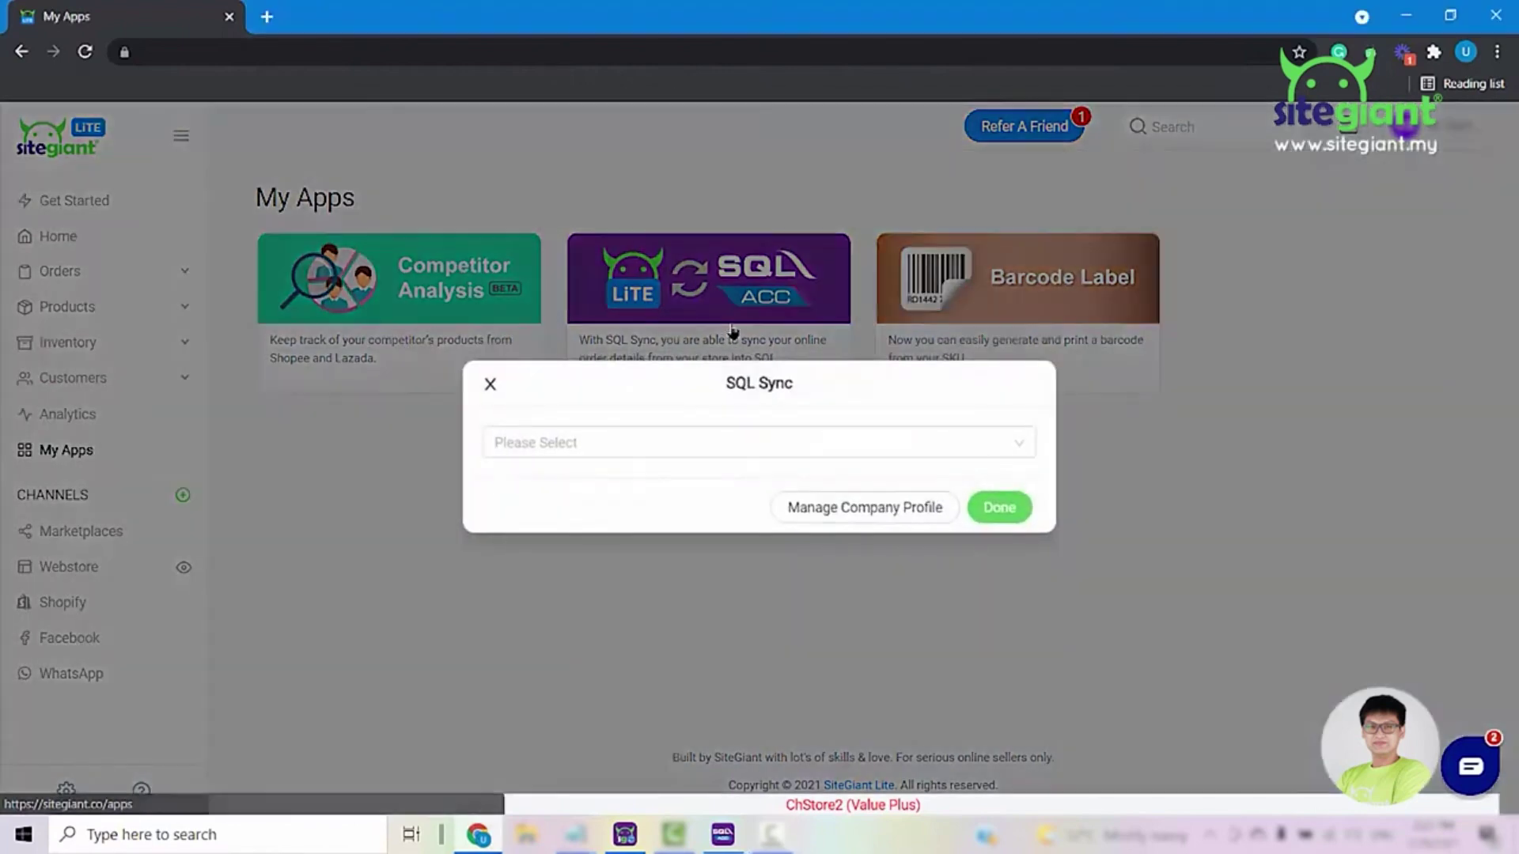
left_click(753, 442)
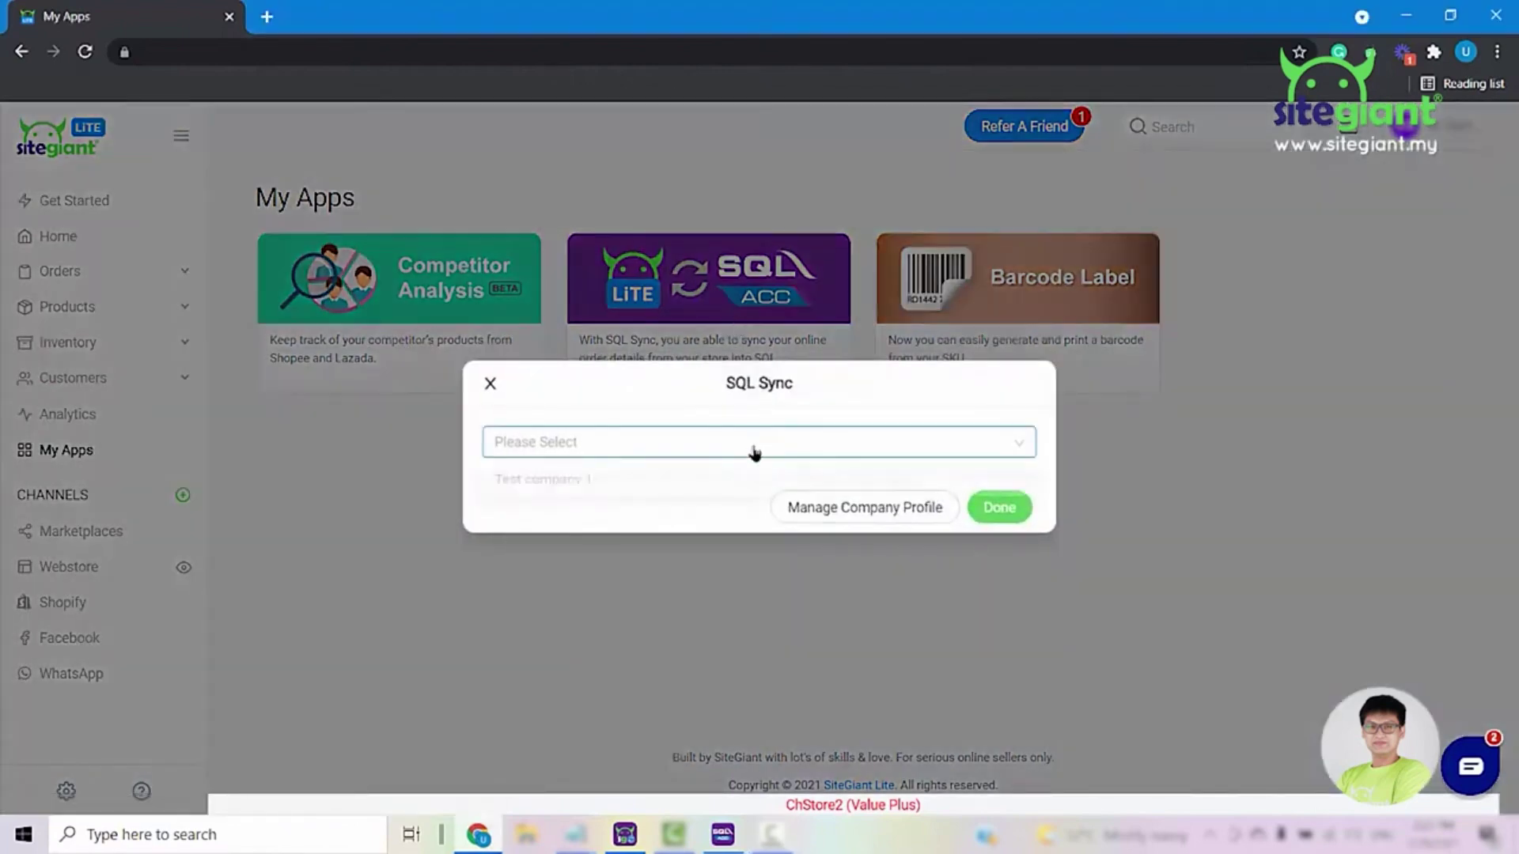
left_click(614, 494)
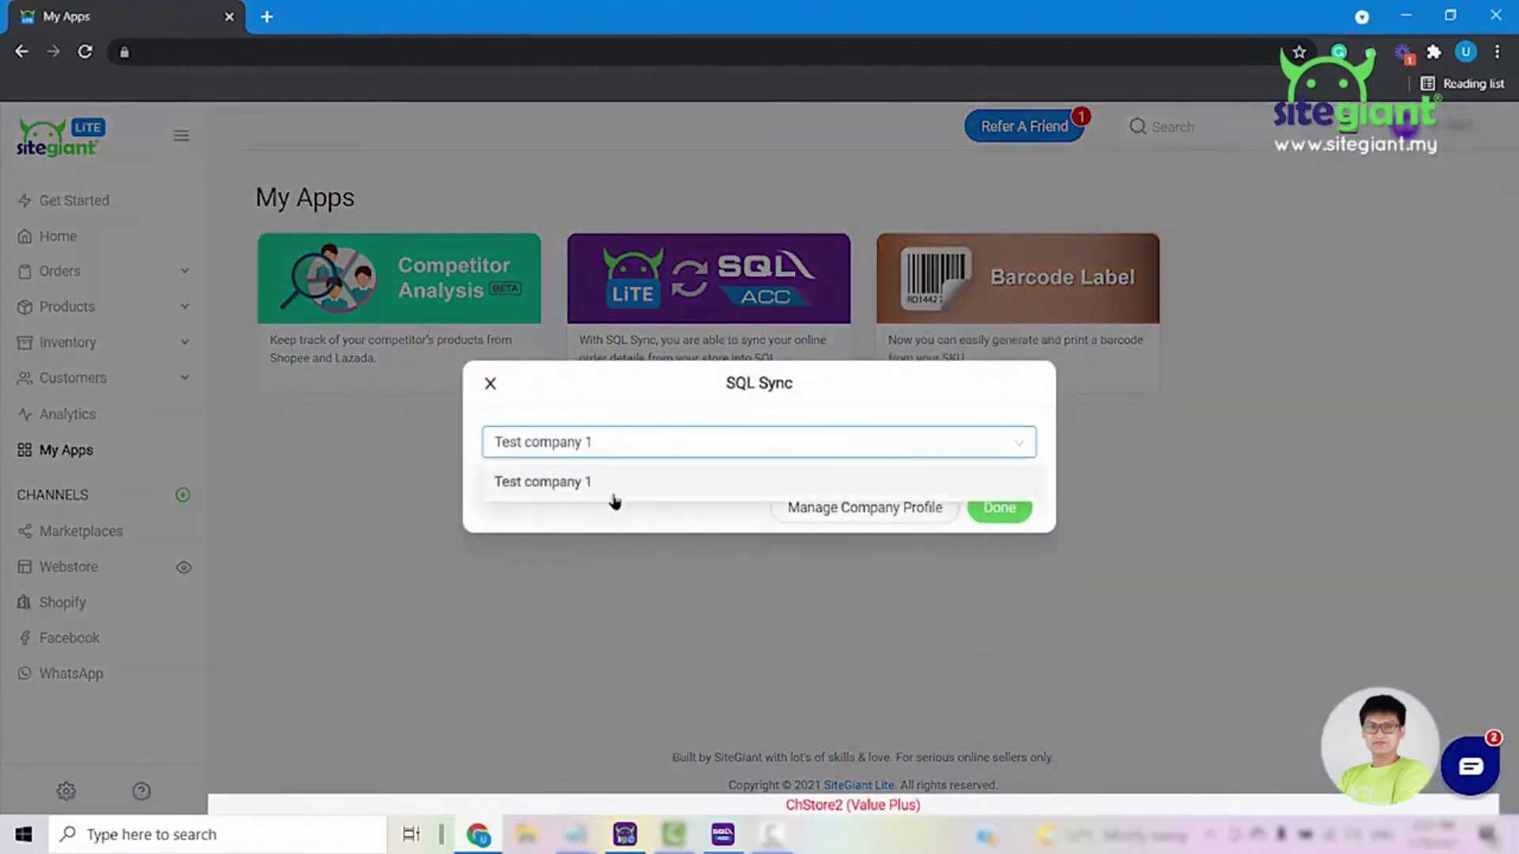
left_click(1005, 516)
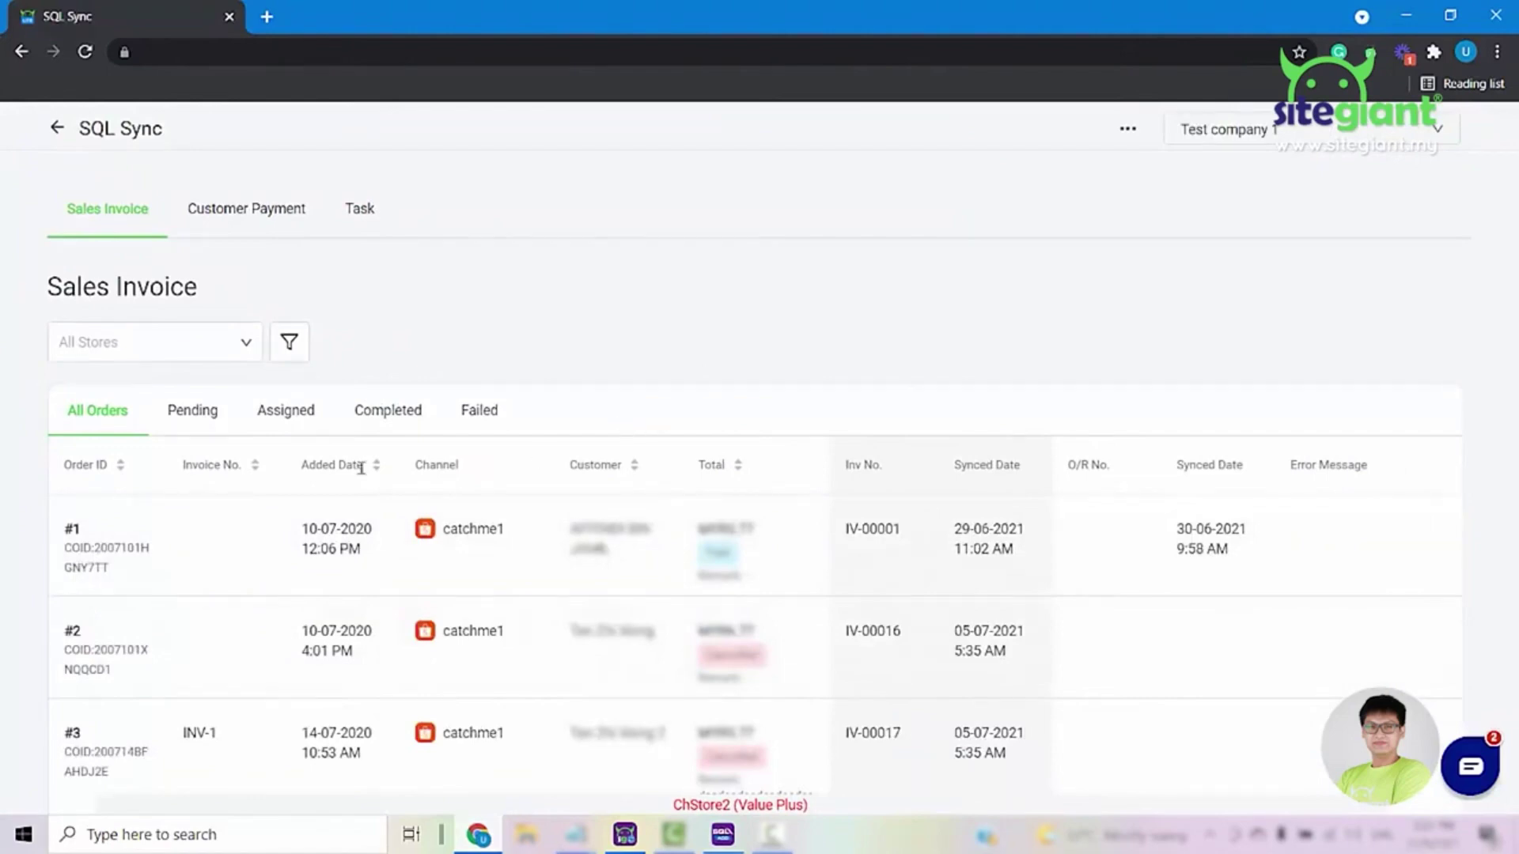
Step: Switch the Sales Invoice order list to the Pending tab
left_click(200, 425)
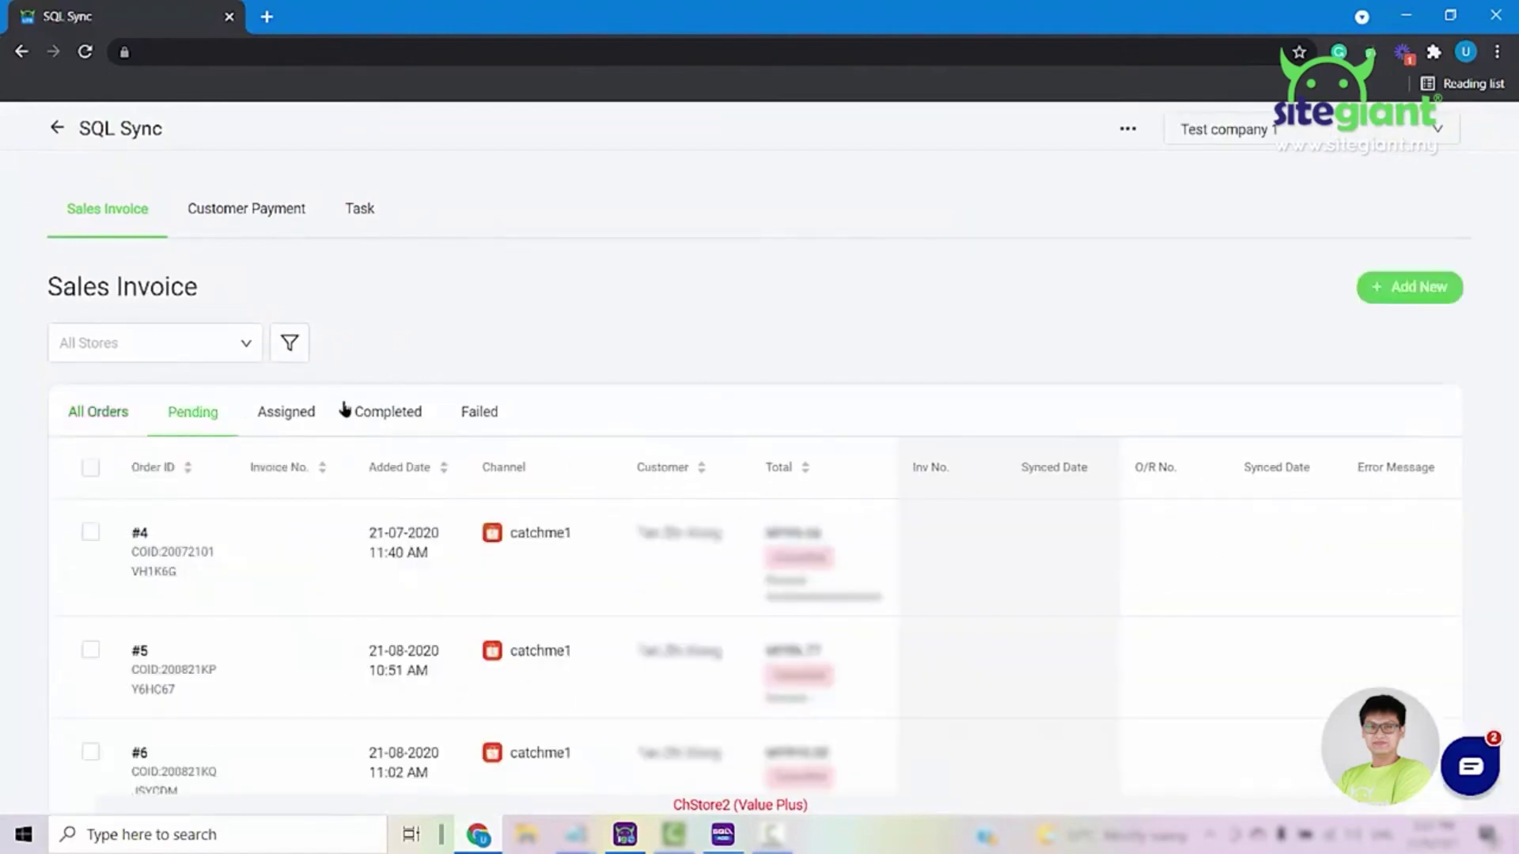
scroll(557, 400, "down", 4)
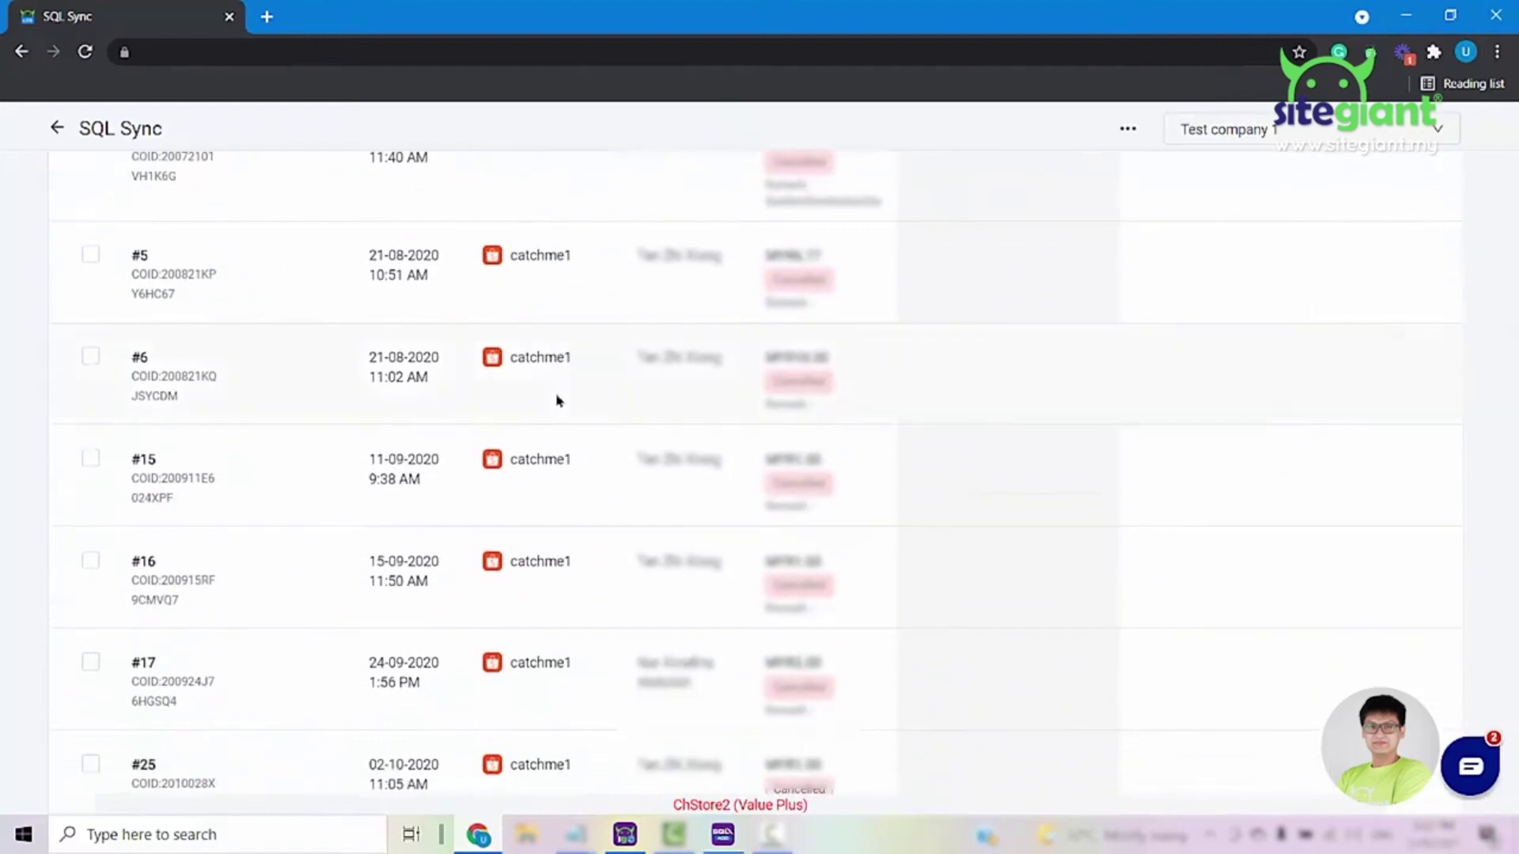
scroll(557, 395, "down", 3)
scroll(557, 394, "up", 7)
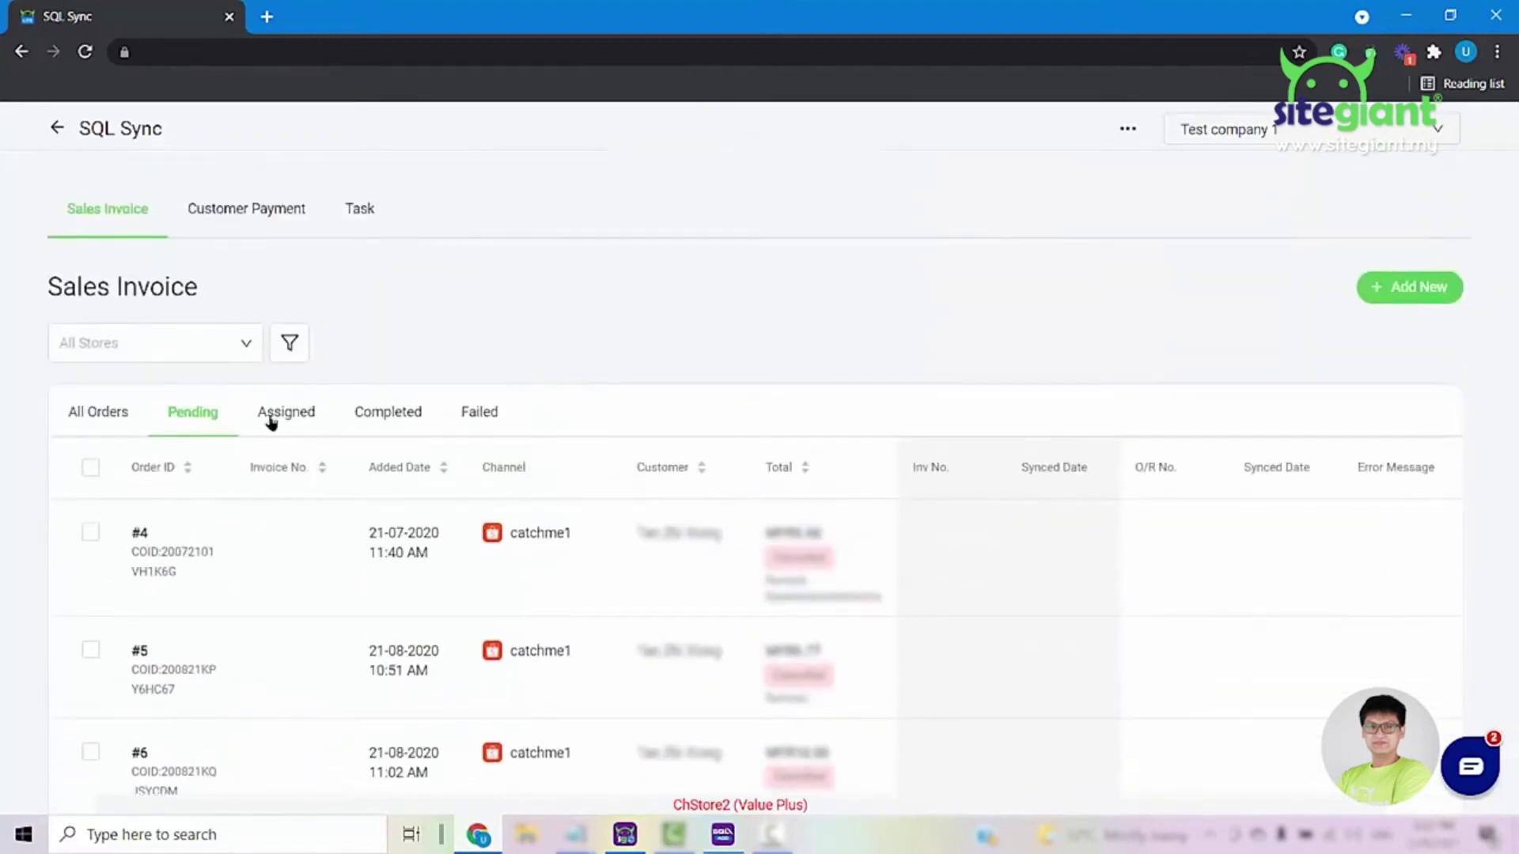
Step: Limit the pending orders to the RND-Lazada store and bring up the Filter dialog
left_click(204, 350)
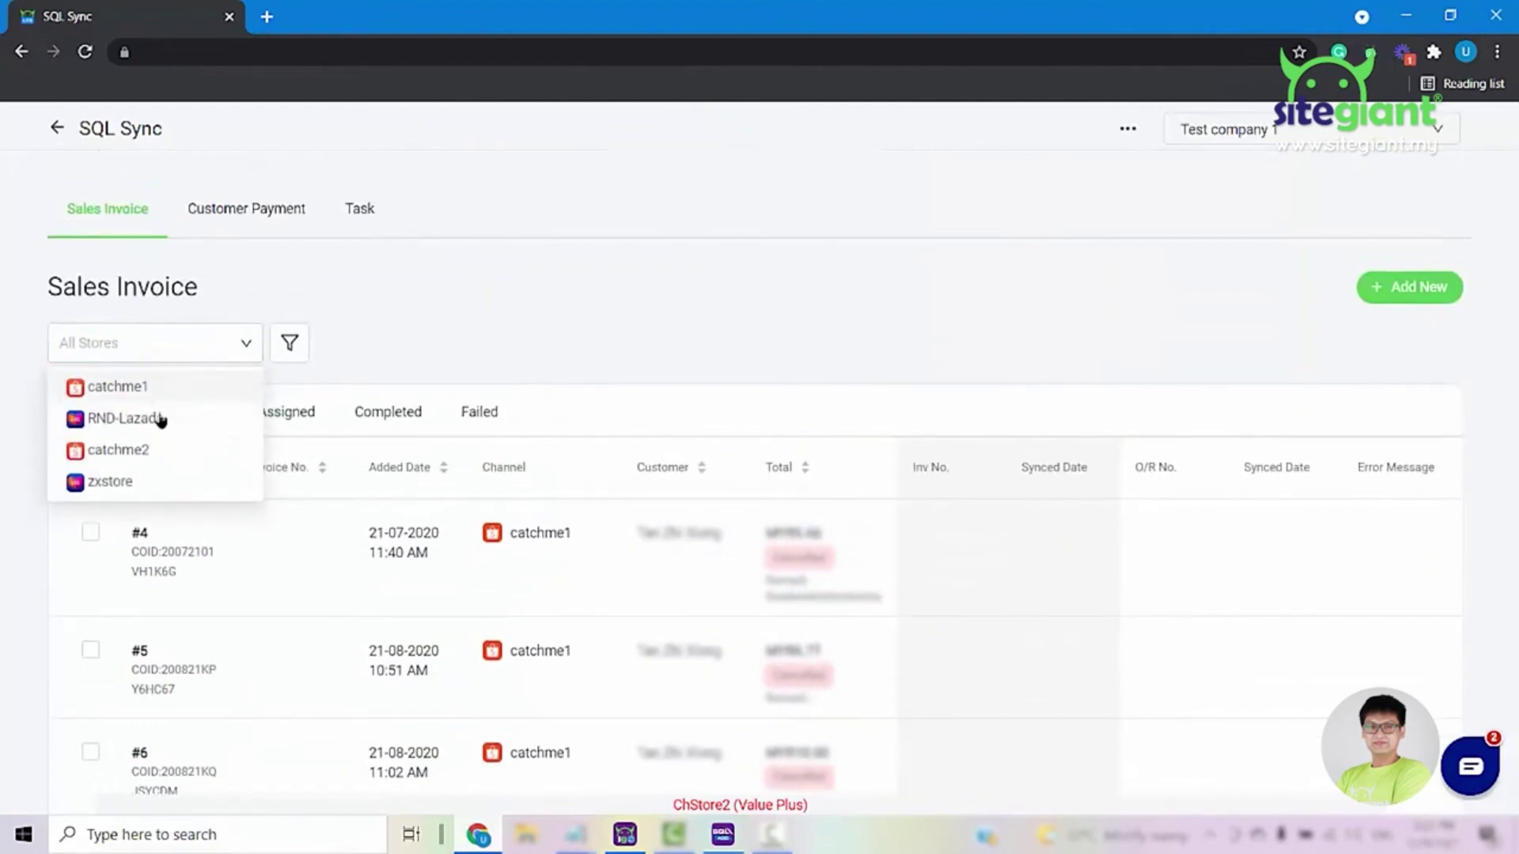
left_click(161, 421)
scroll(204, 417, "down", 1)
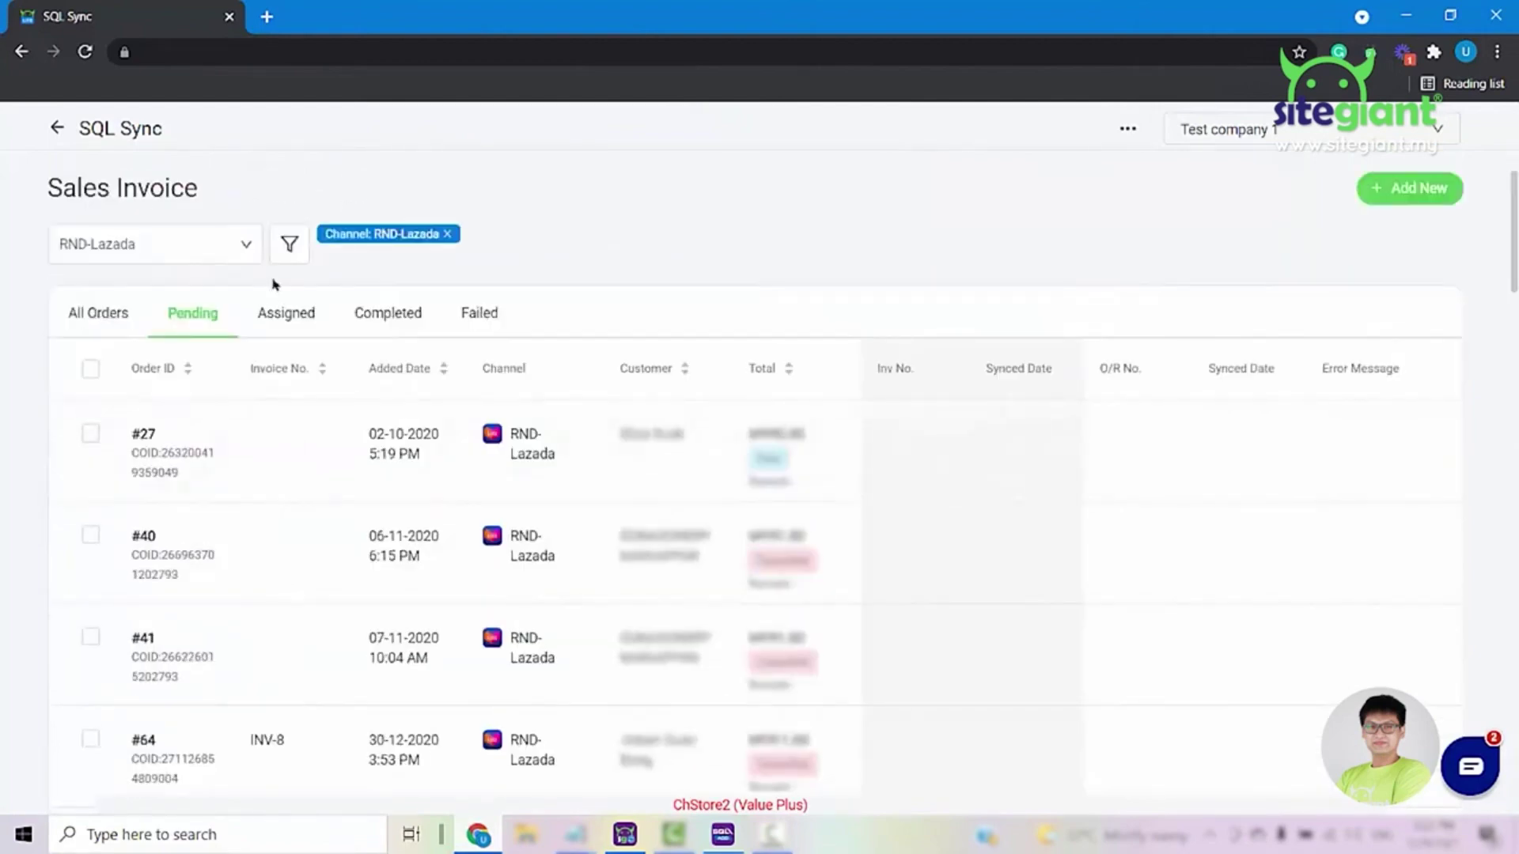
left_click(286, 248)
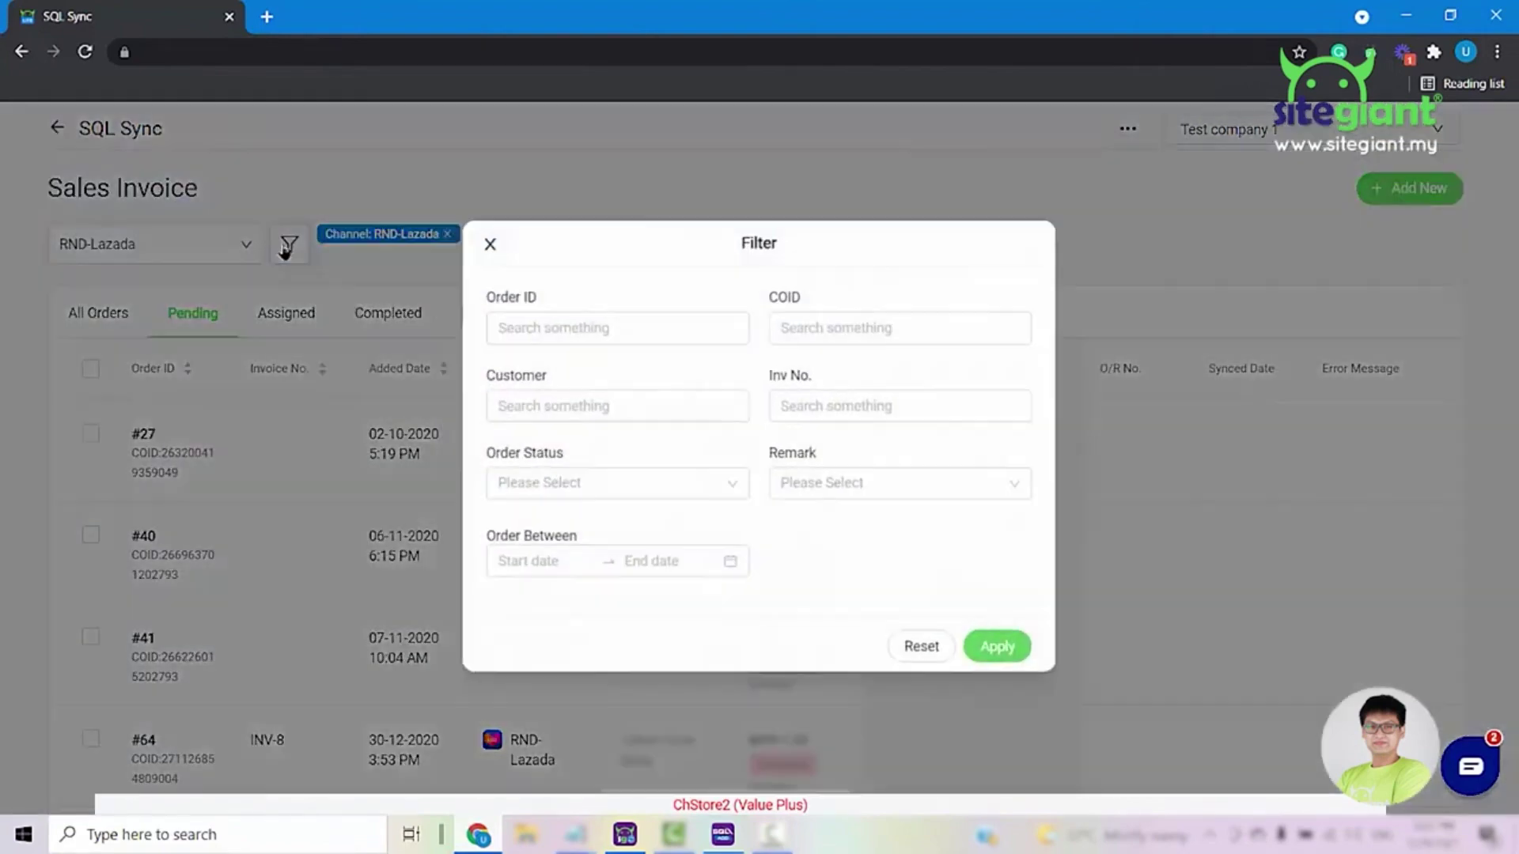
Step: Filter the orders to Paid status dated 01-03-2021 to 31-03-2021
left_click(599, 486)
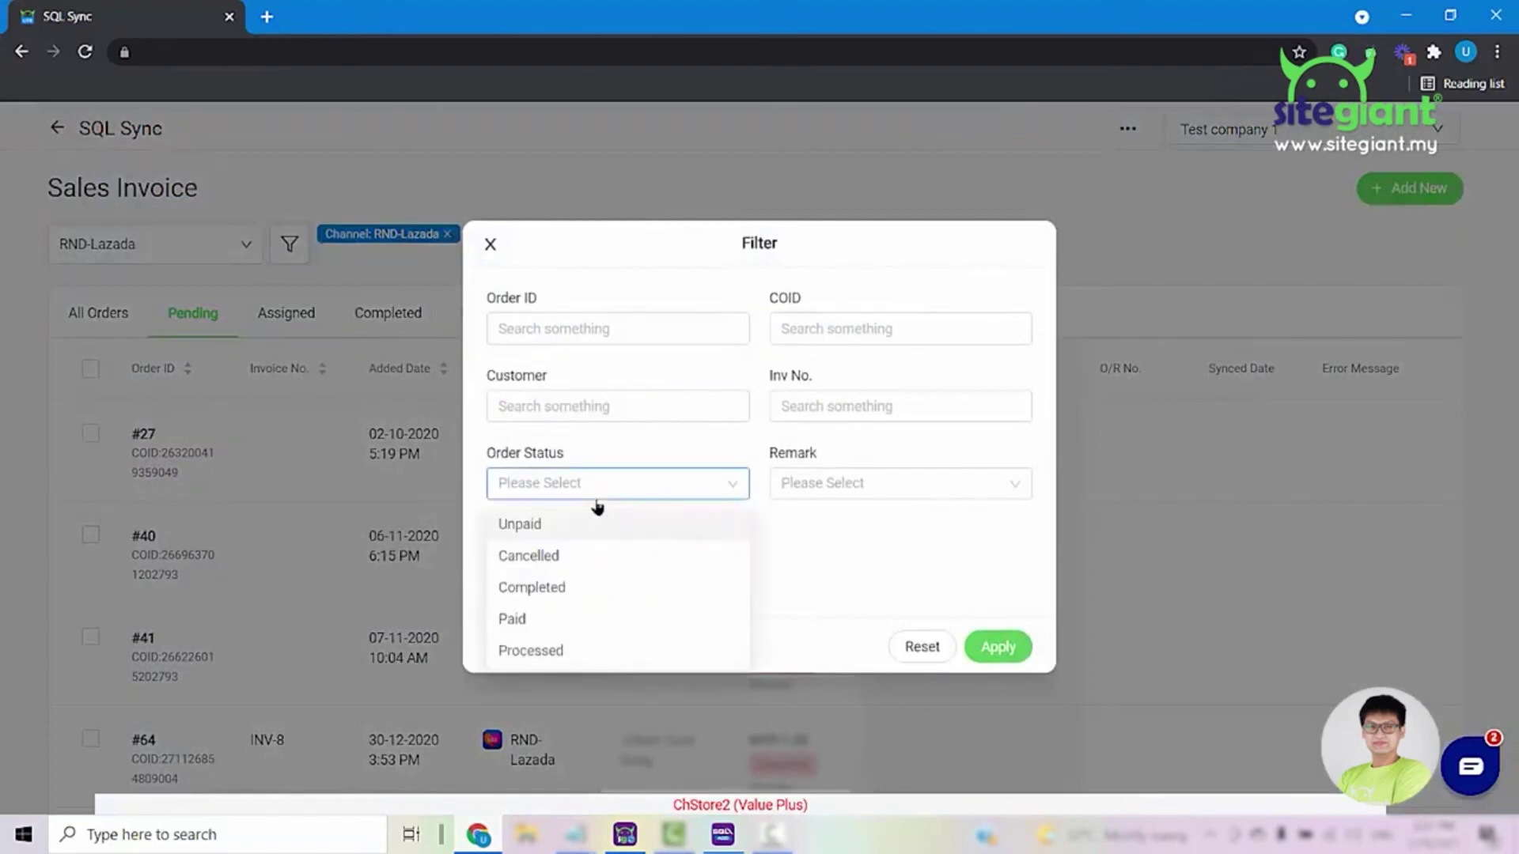
left_click(549, 619)
left_click(545, 561)
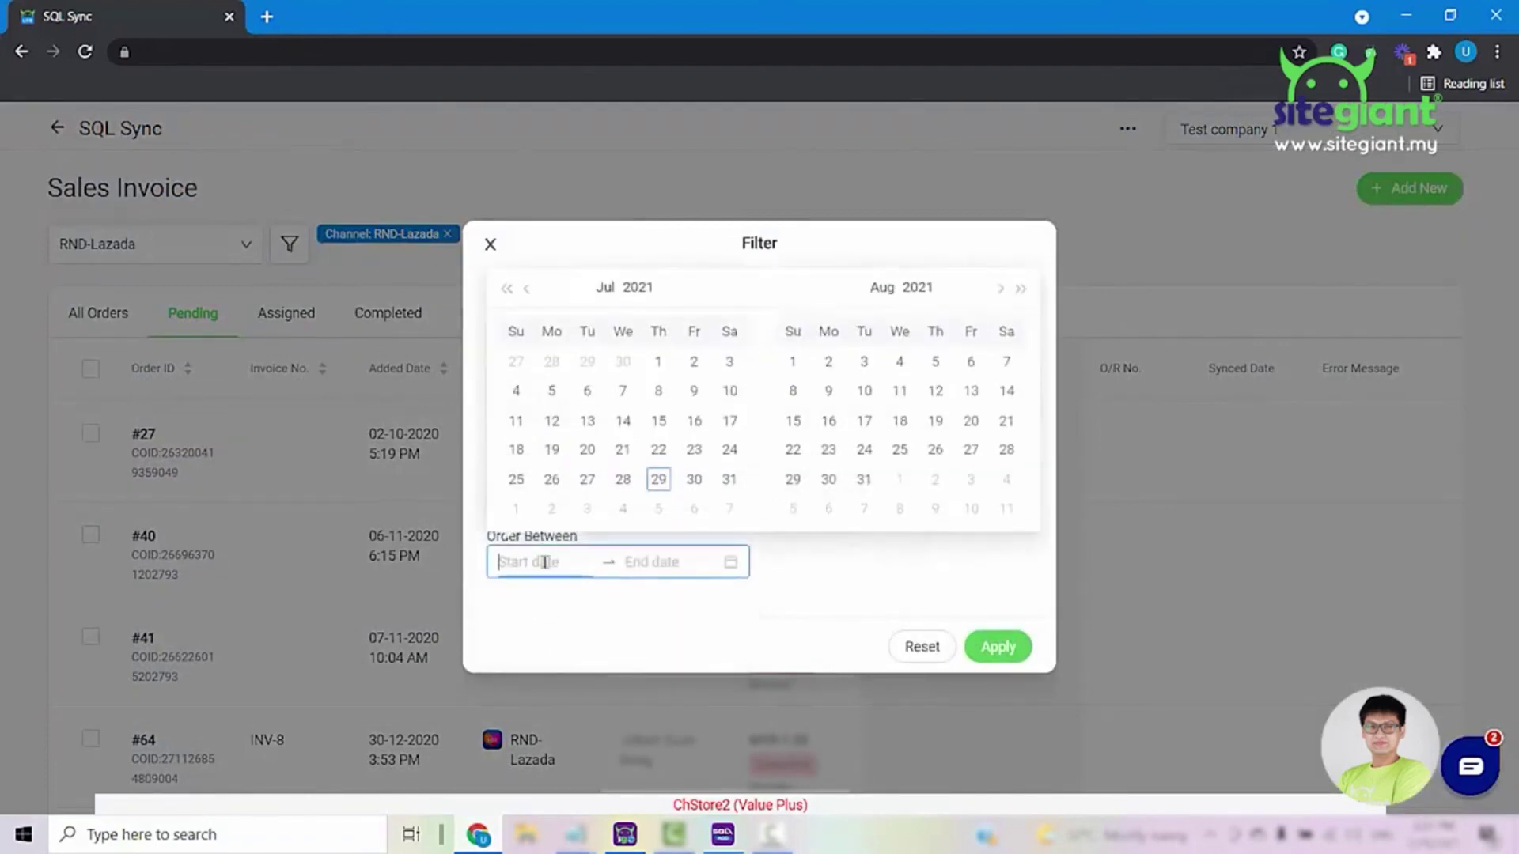
left_click(527, 288)
left_click(527, 288)
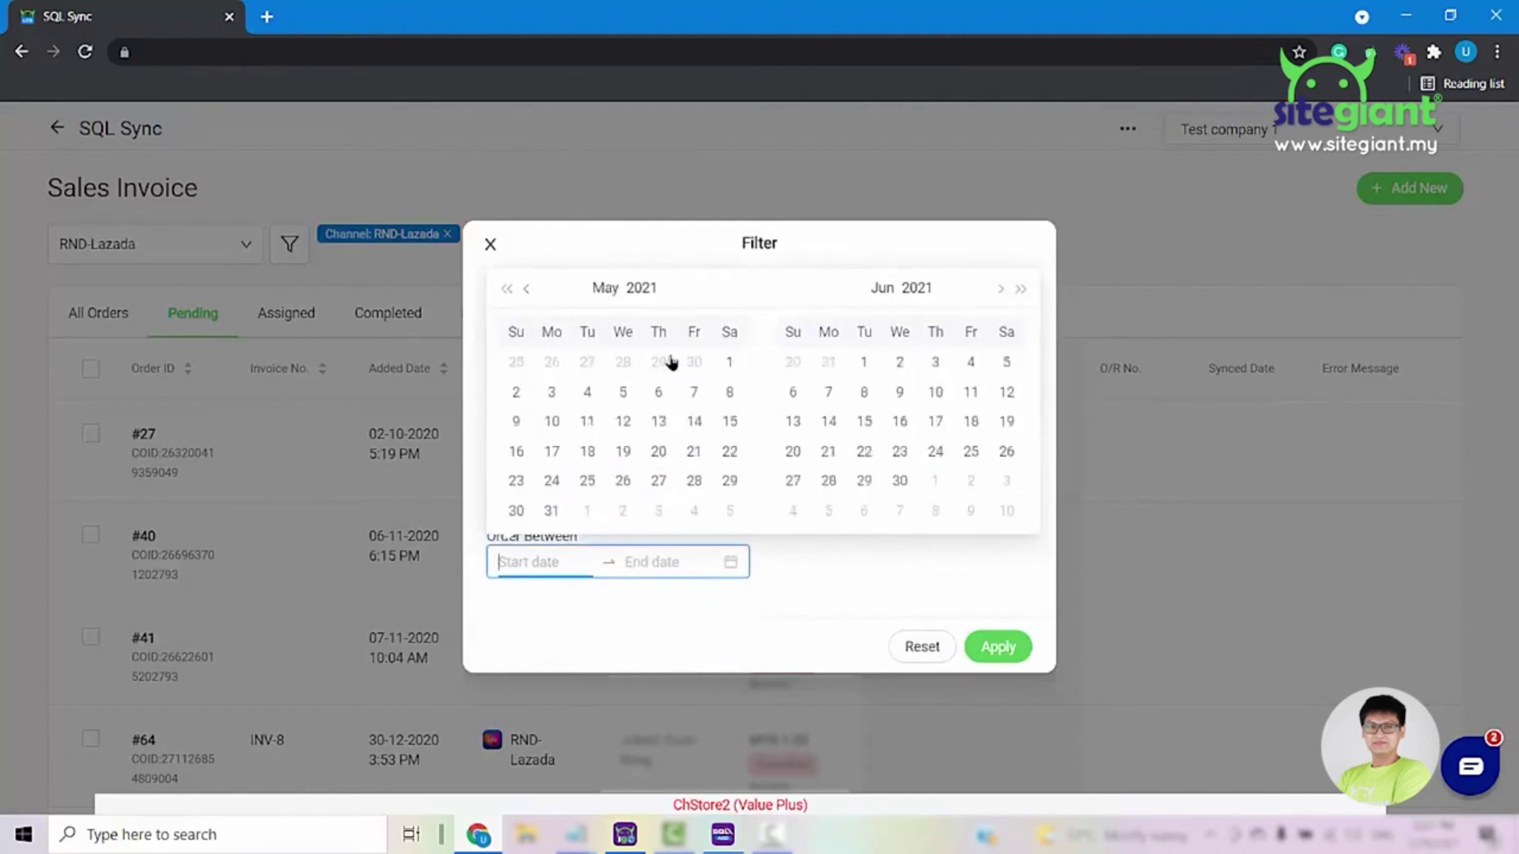
left_click(528, 290)
left_click(528, 289)
left_click(551, 362)
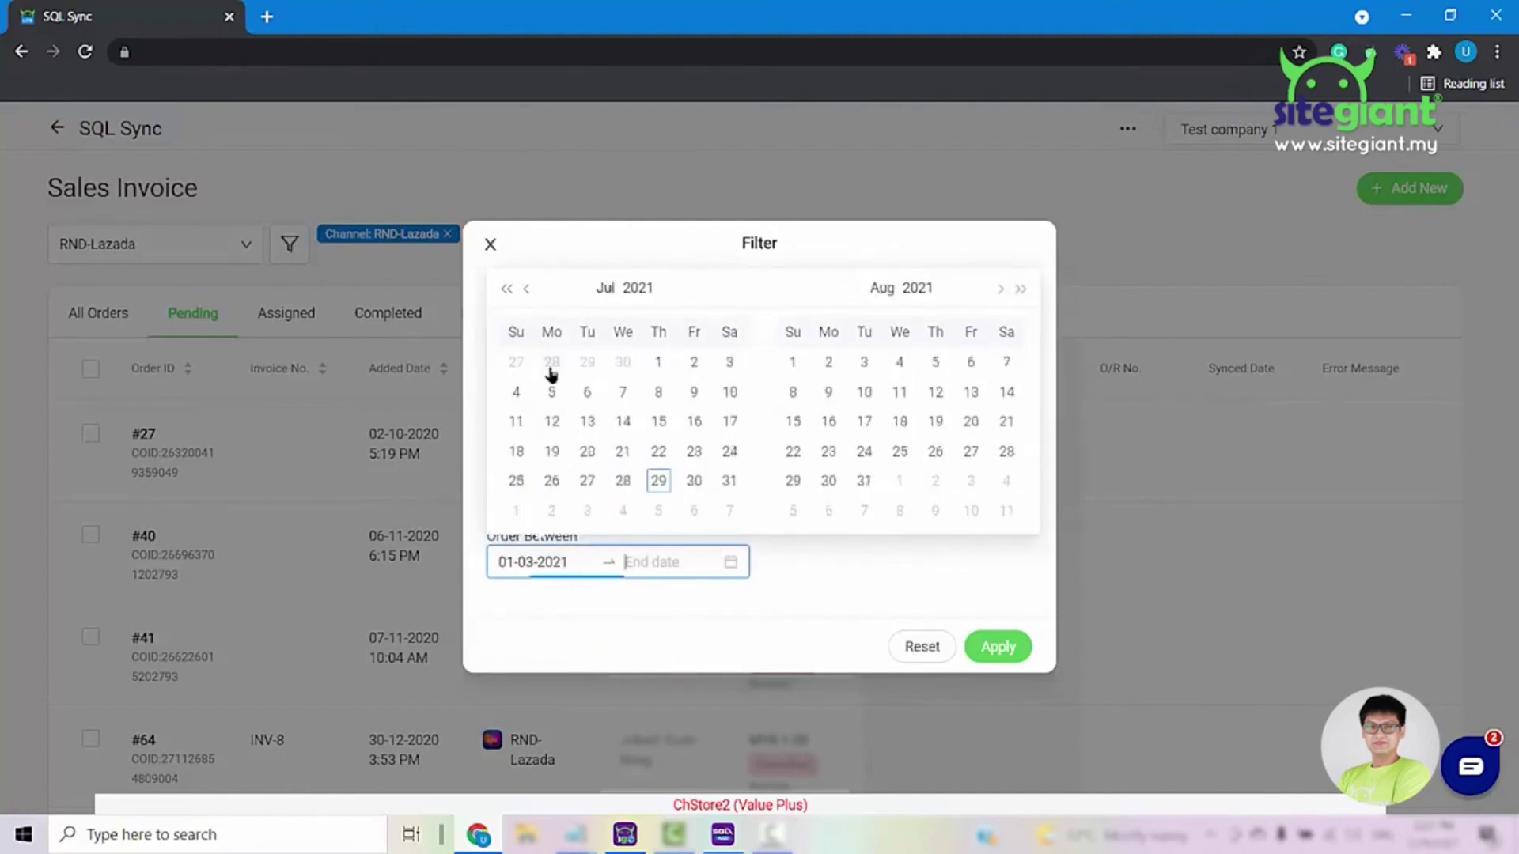
left_click(526, 290)
left_click(527, 289)
left_click(527, 290)
left_click(526, 289)
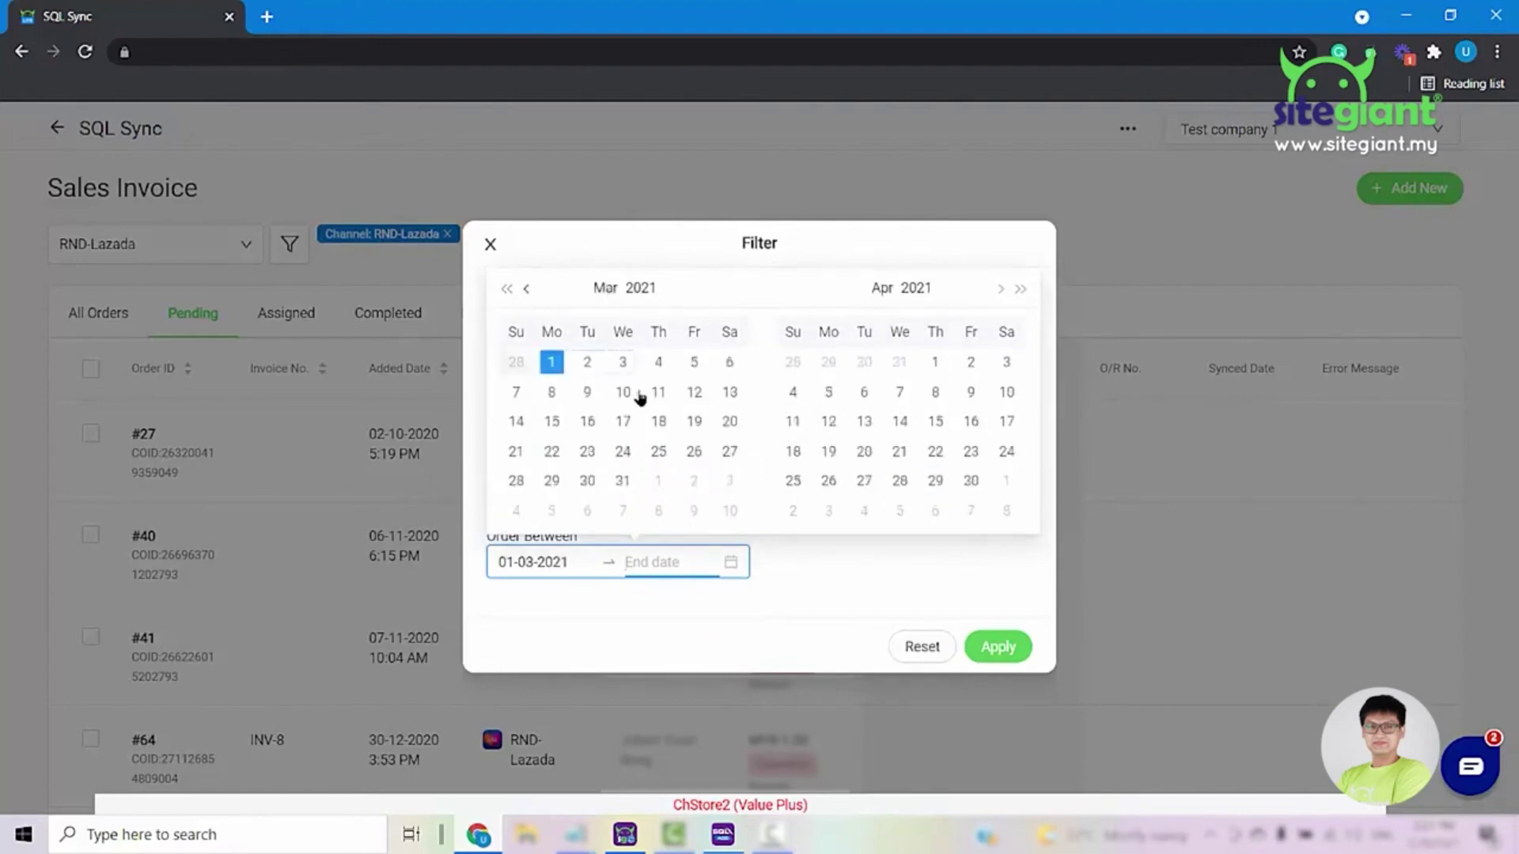
left_click(622, 481)
left_click(998, 647)
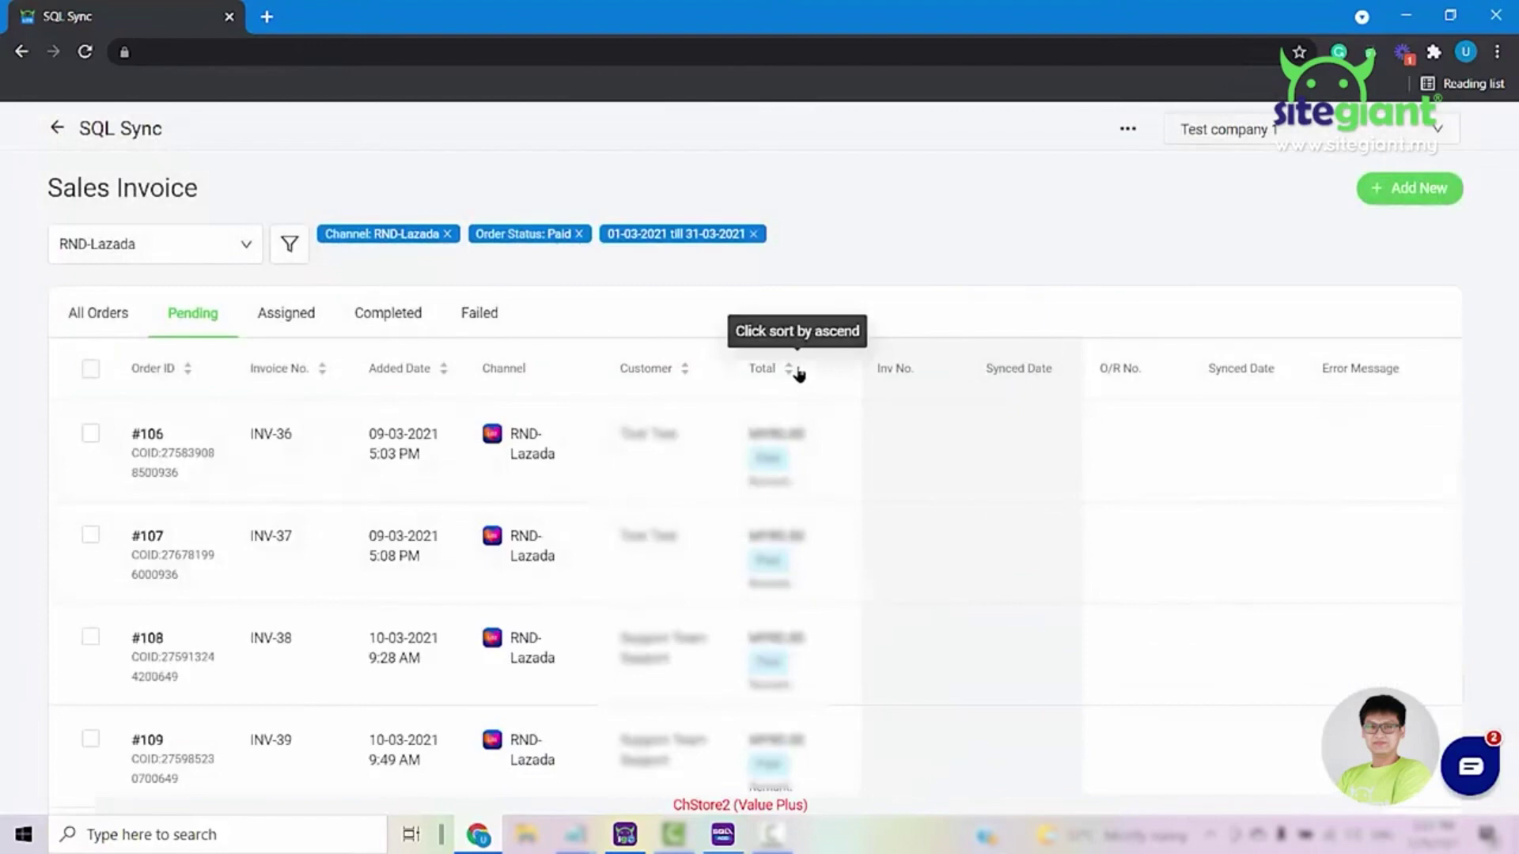
Step: Select orders #106 and #107 and create invoices for them with Add New
scroll(799, 371, "down", 9)
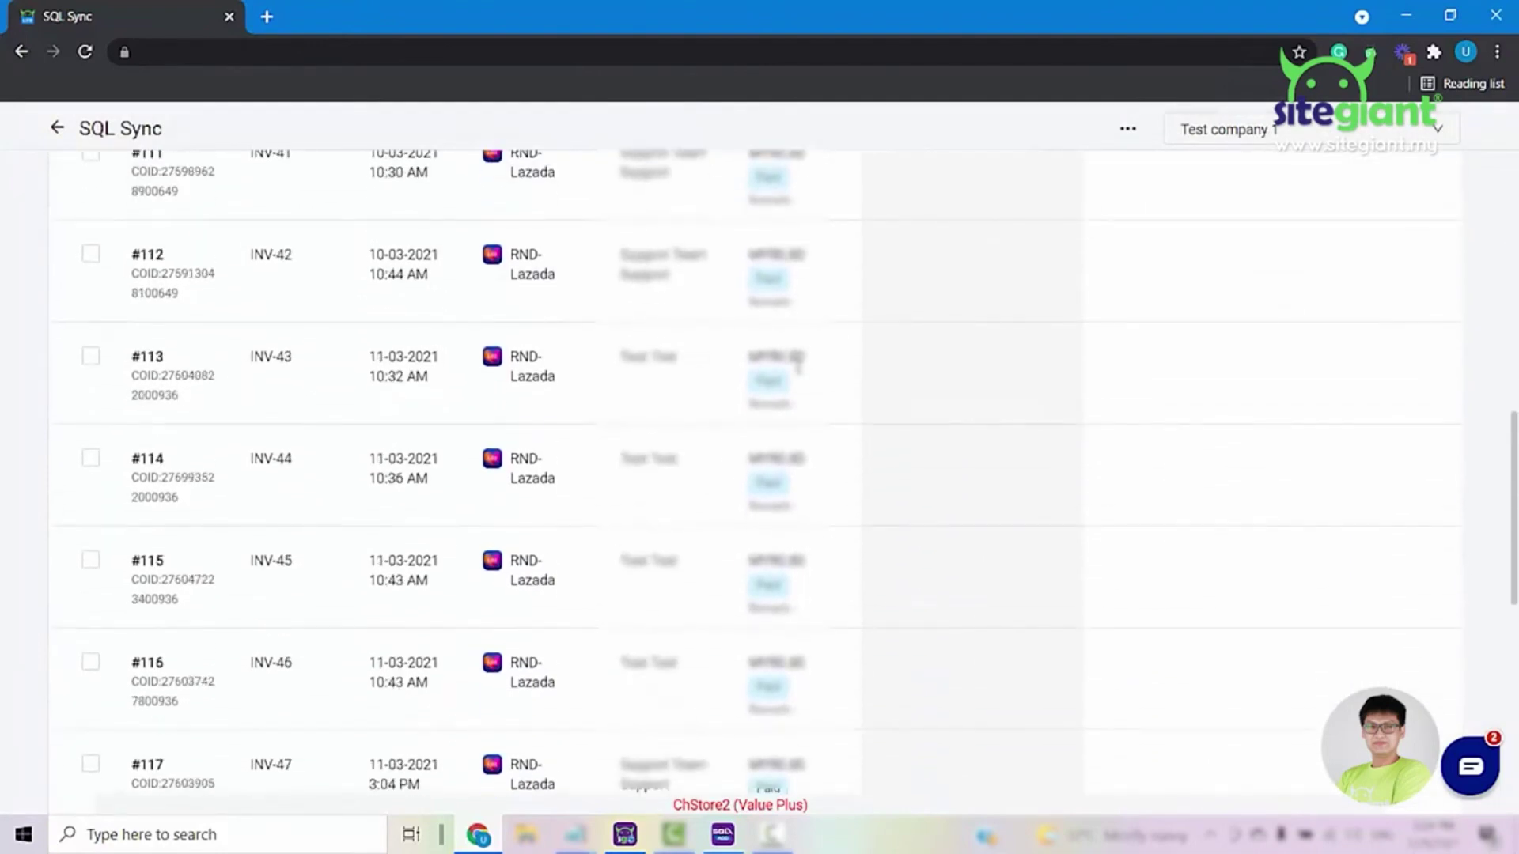
scroll(799, 372, "up", 10)
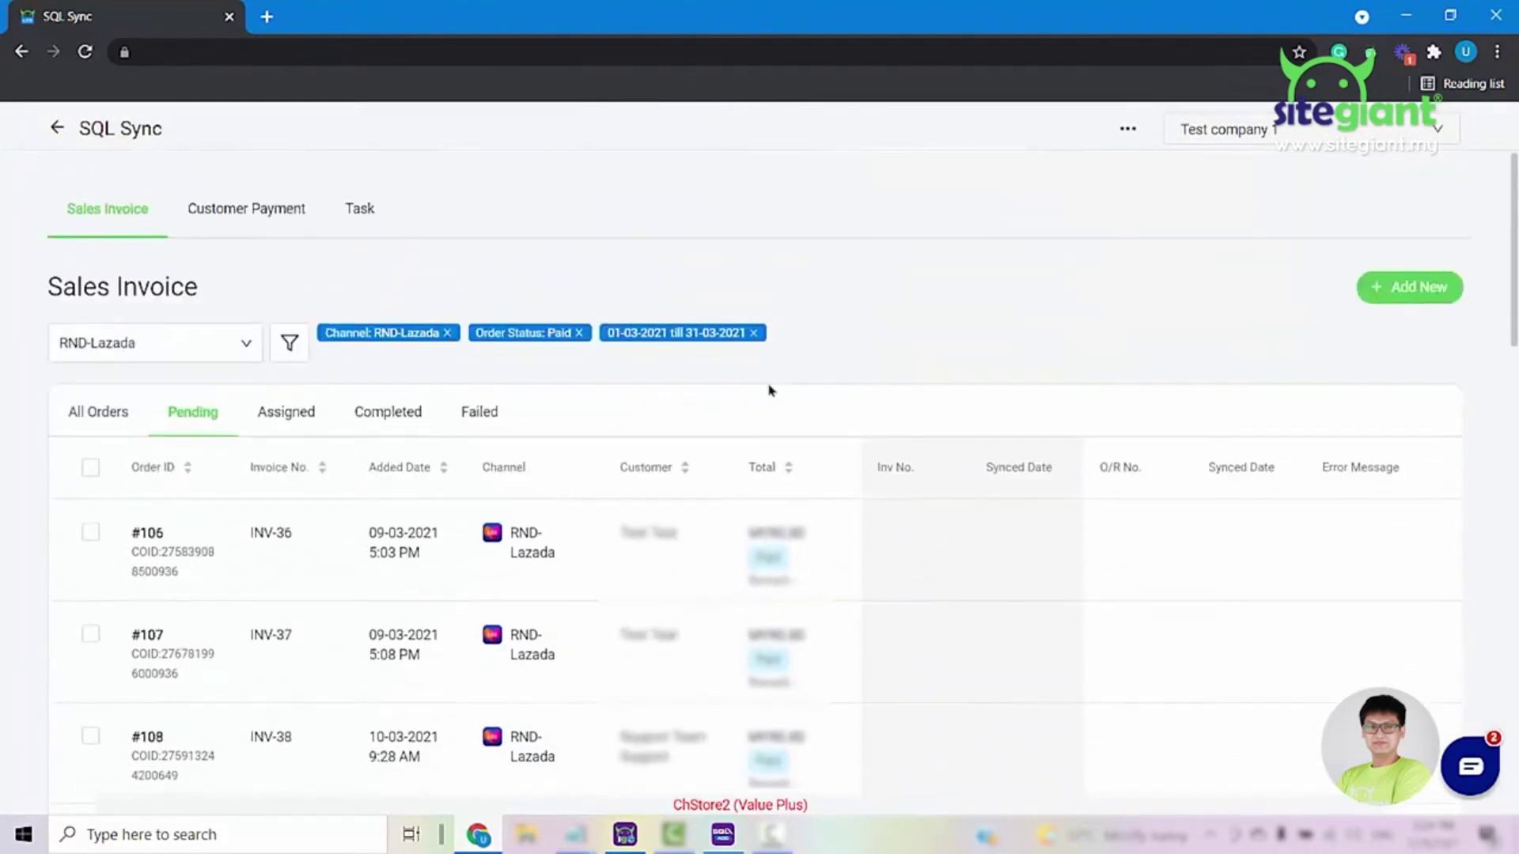
left_click(90, 467)
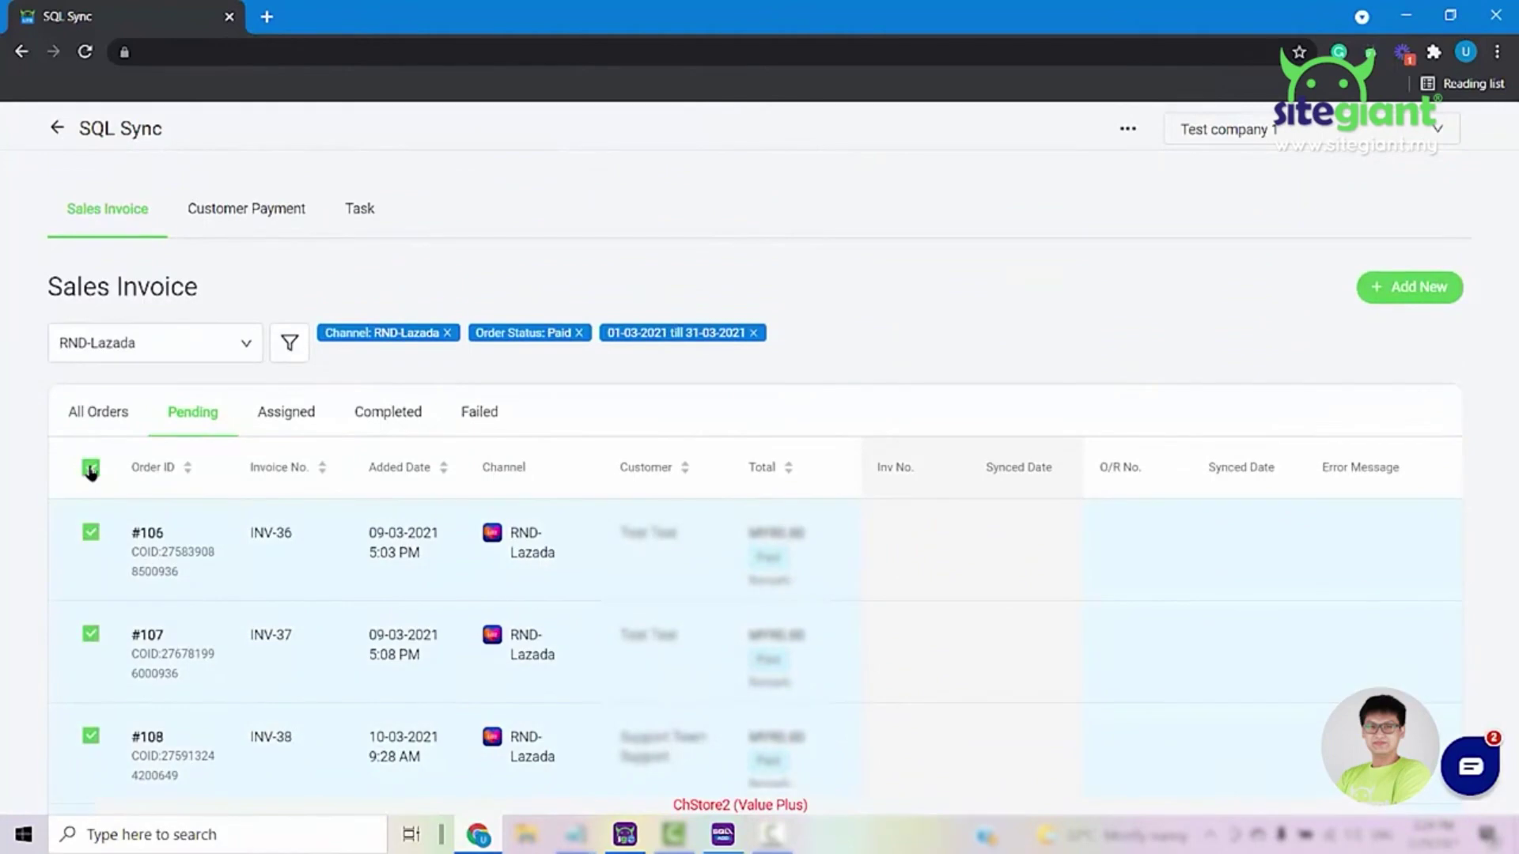
left_click(90, 469)
left_click(90, 533)
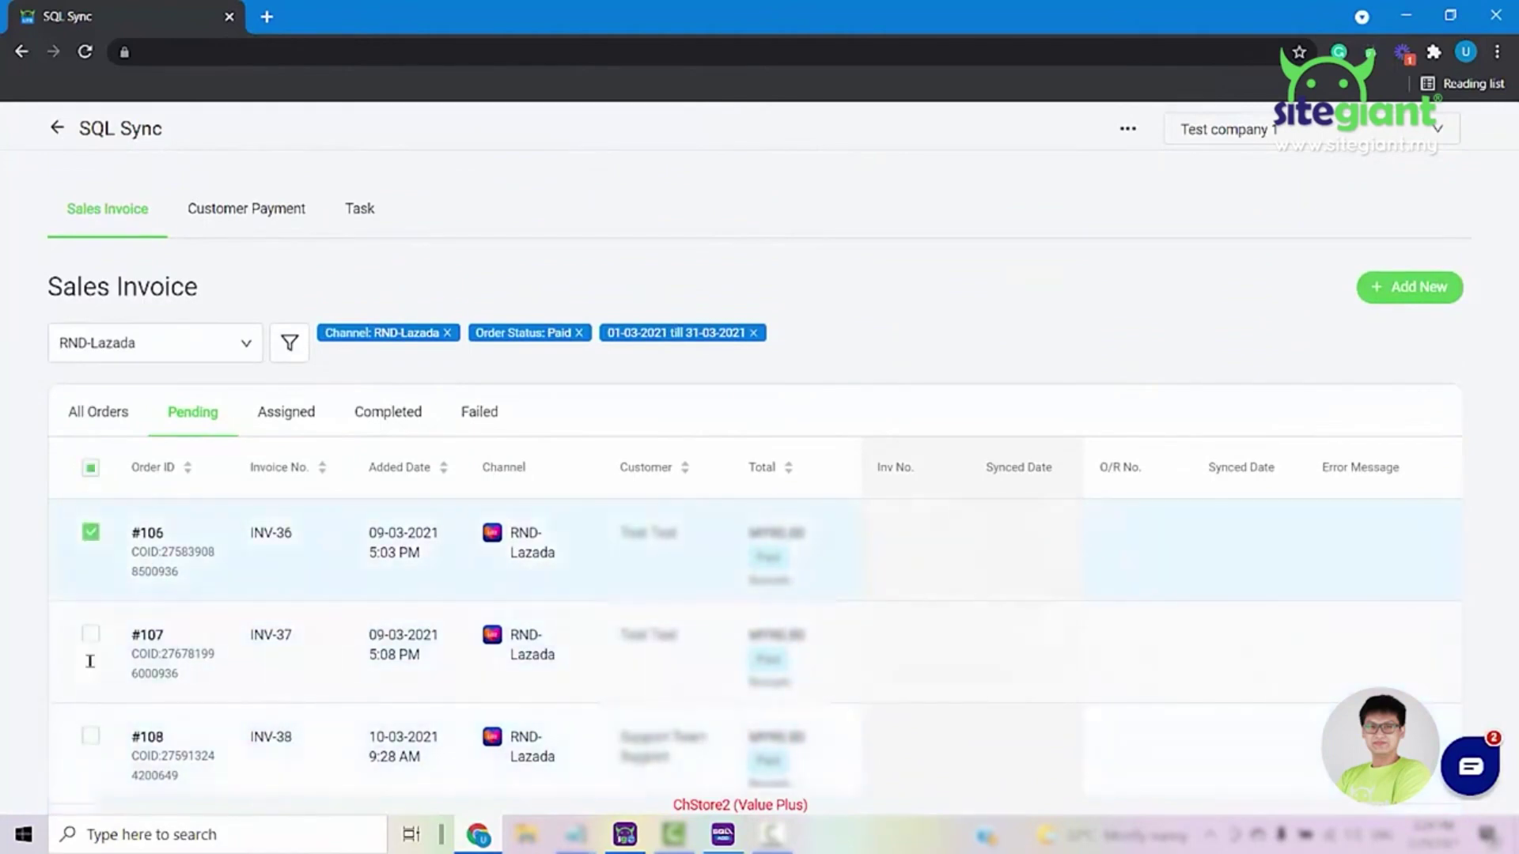
left_click(95, 641)
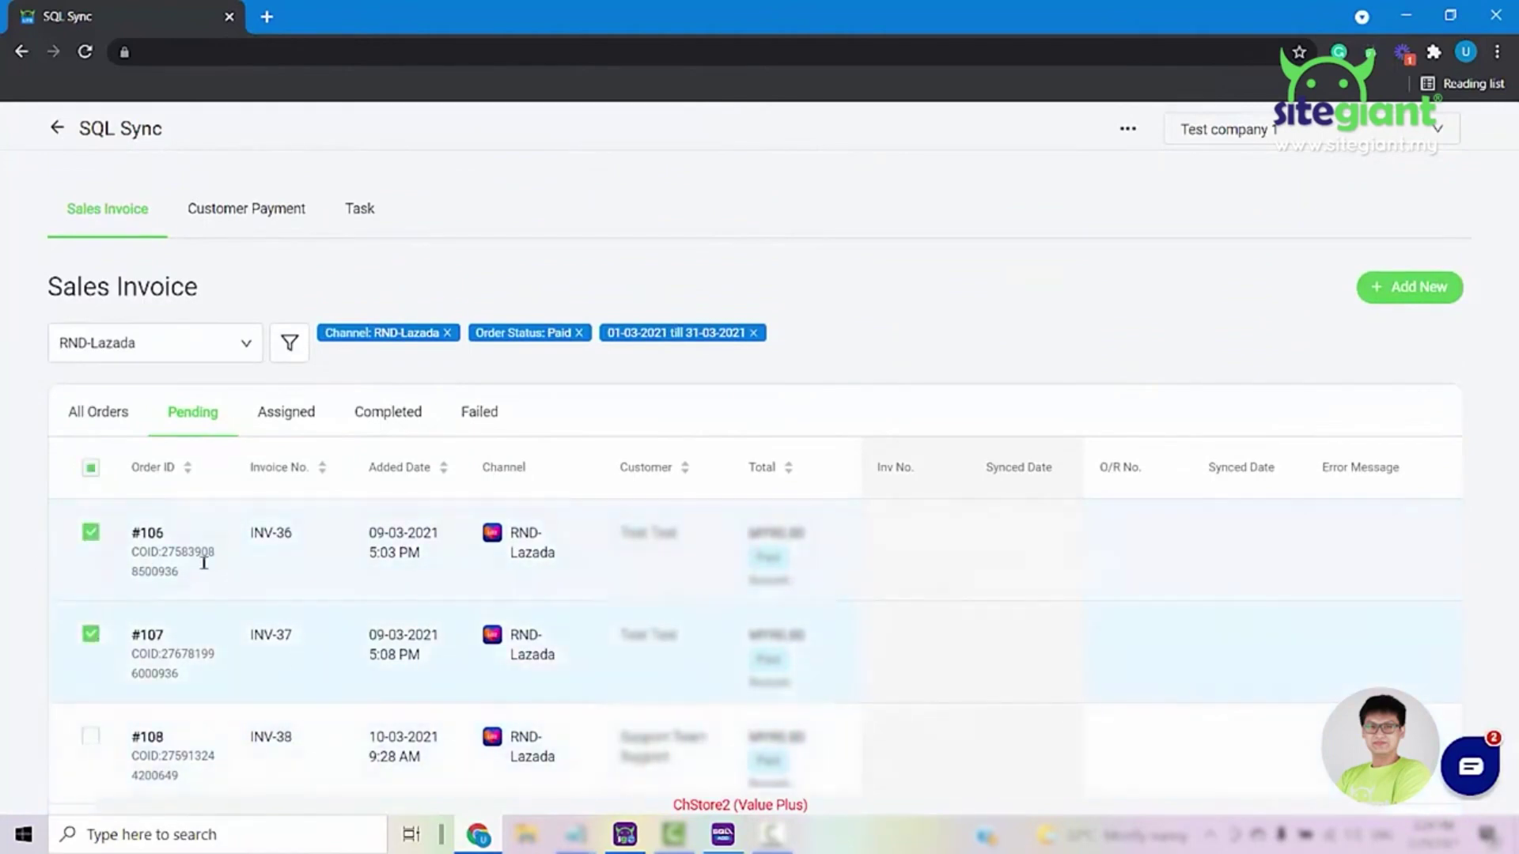
left_click(1444, 295)
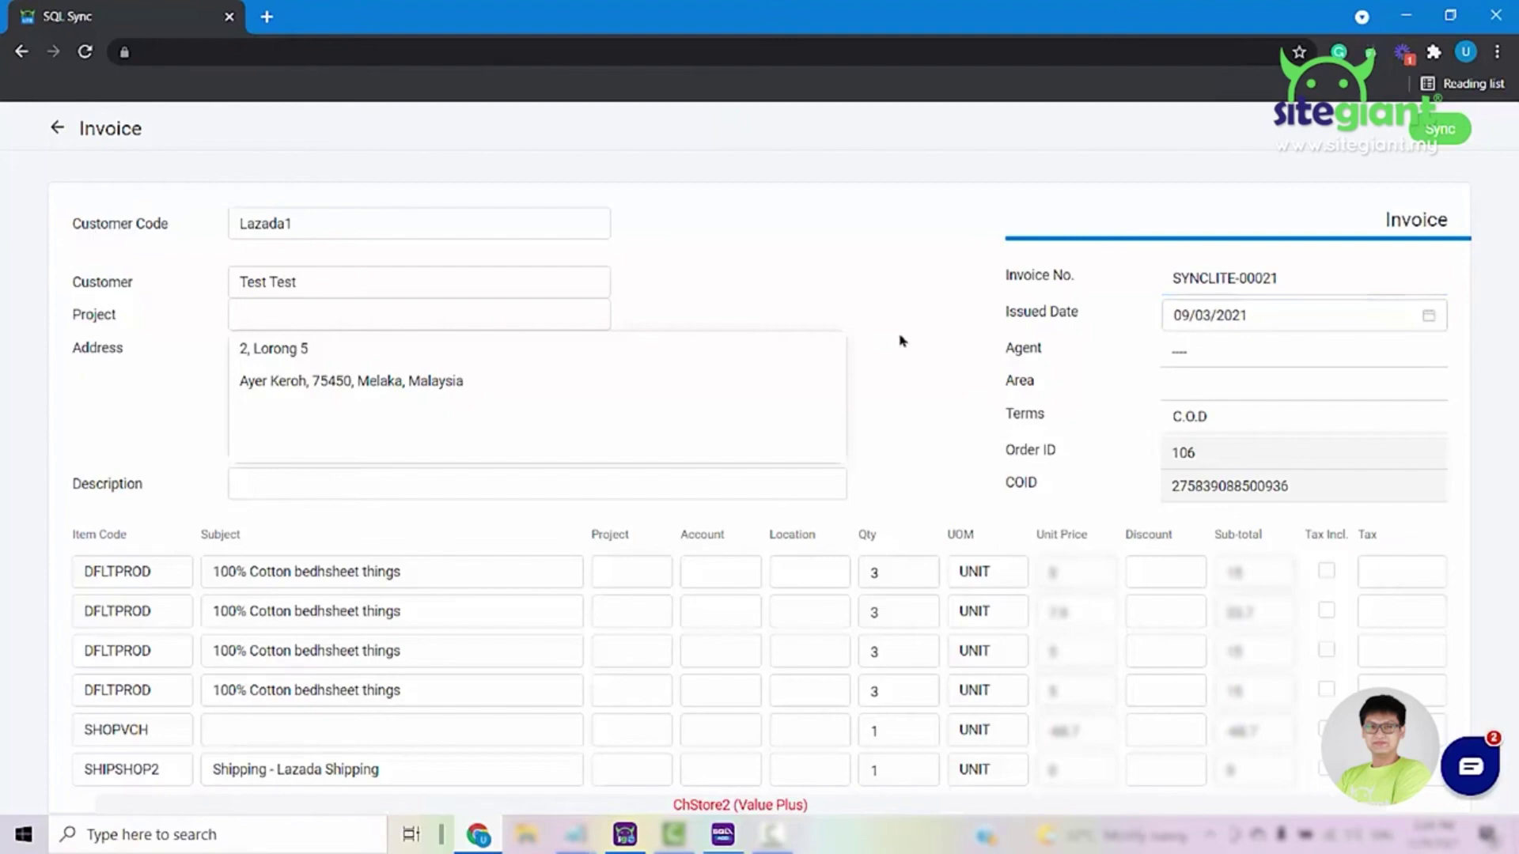
Step: Review invoice SYNCLITE-00021's fields and delivery address, then sync it to SQL Account
scroll(899, 339, "down", 10)
scroll(898, 338, "up", 10)
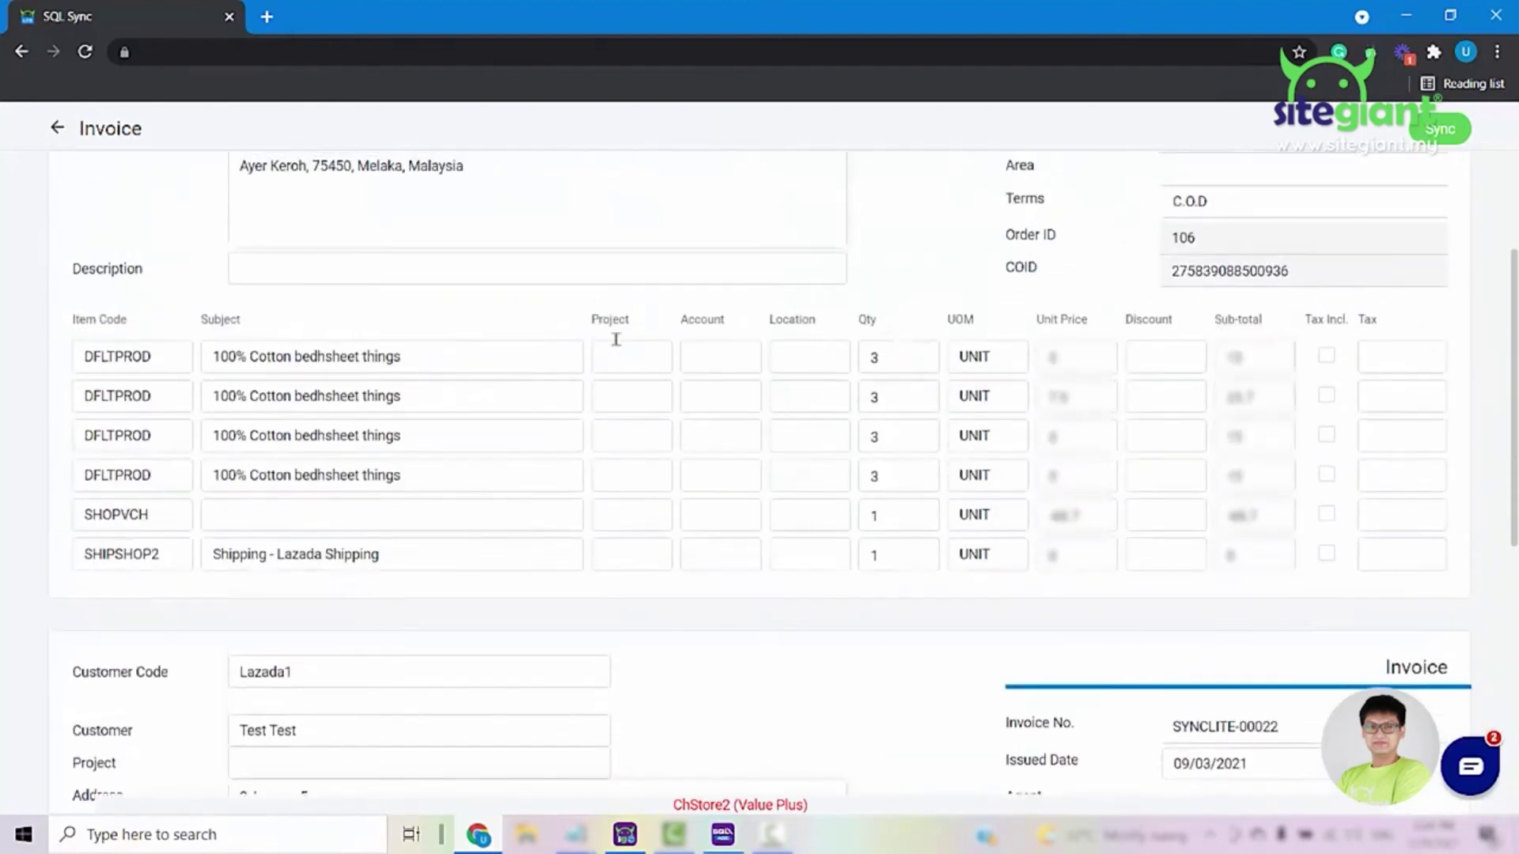
left_click(527, 386)
left_click_drag(466, 363, 318, 363)
left_click(617, 396)
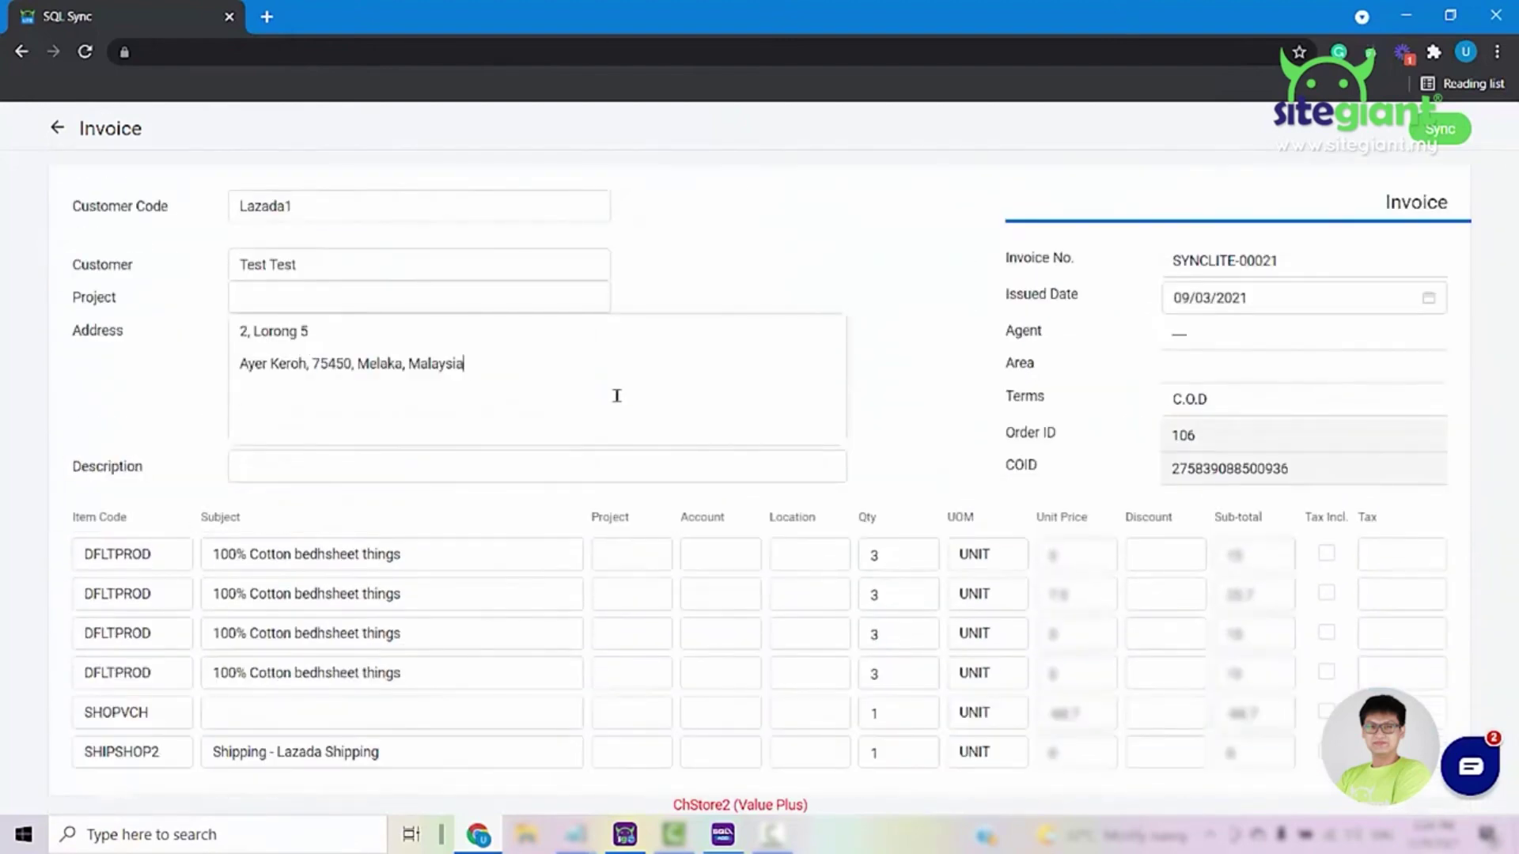
scroll(617, 396, "up", 1)
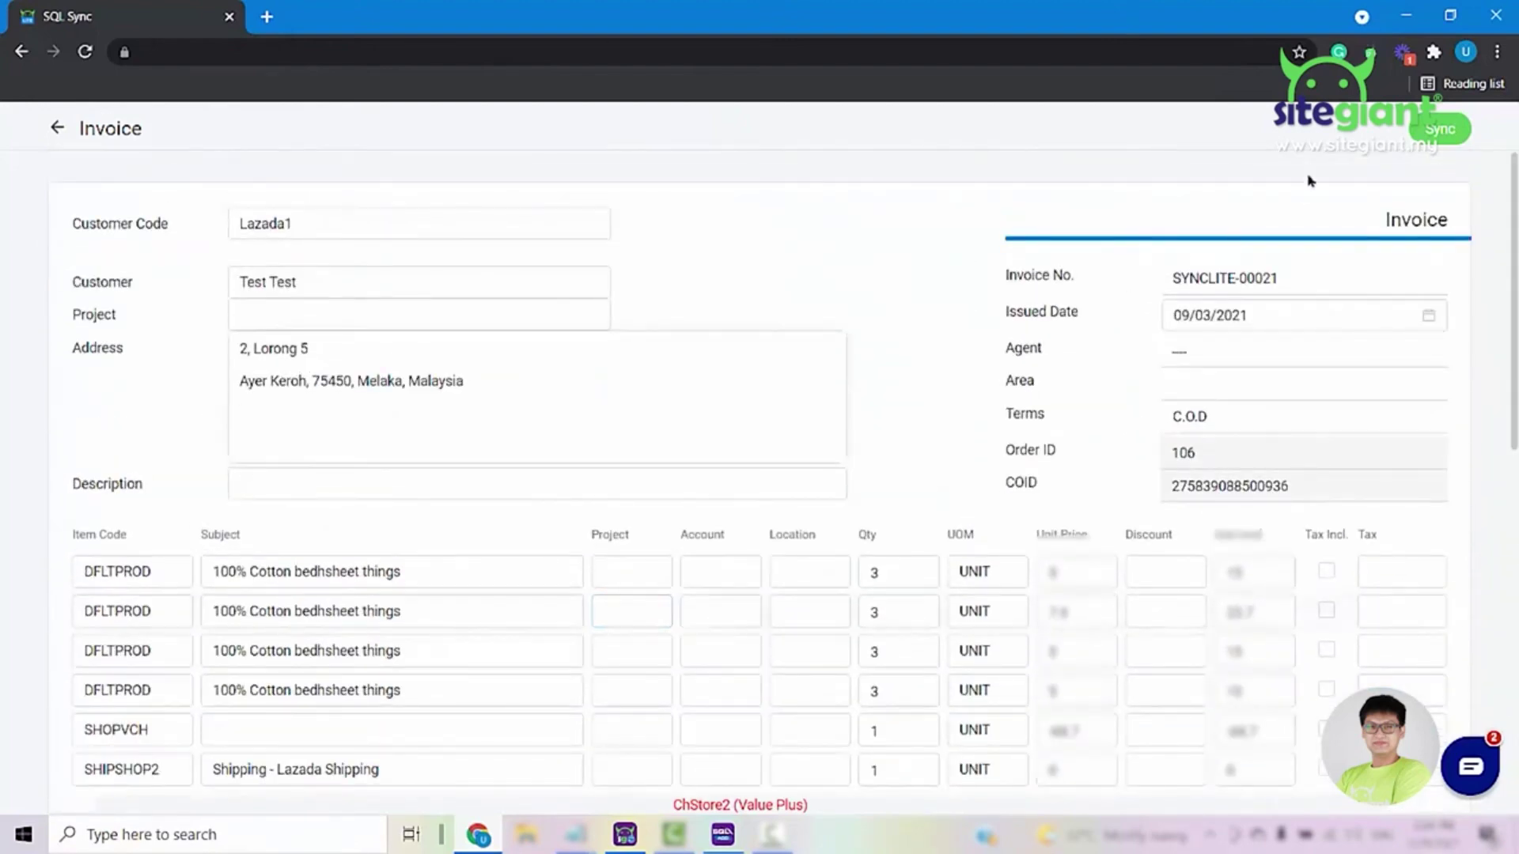
left_click(1435, 129)
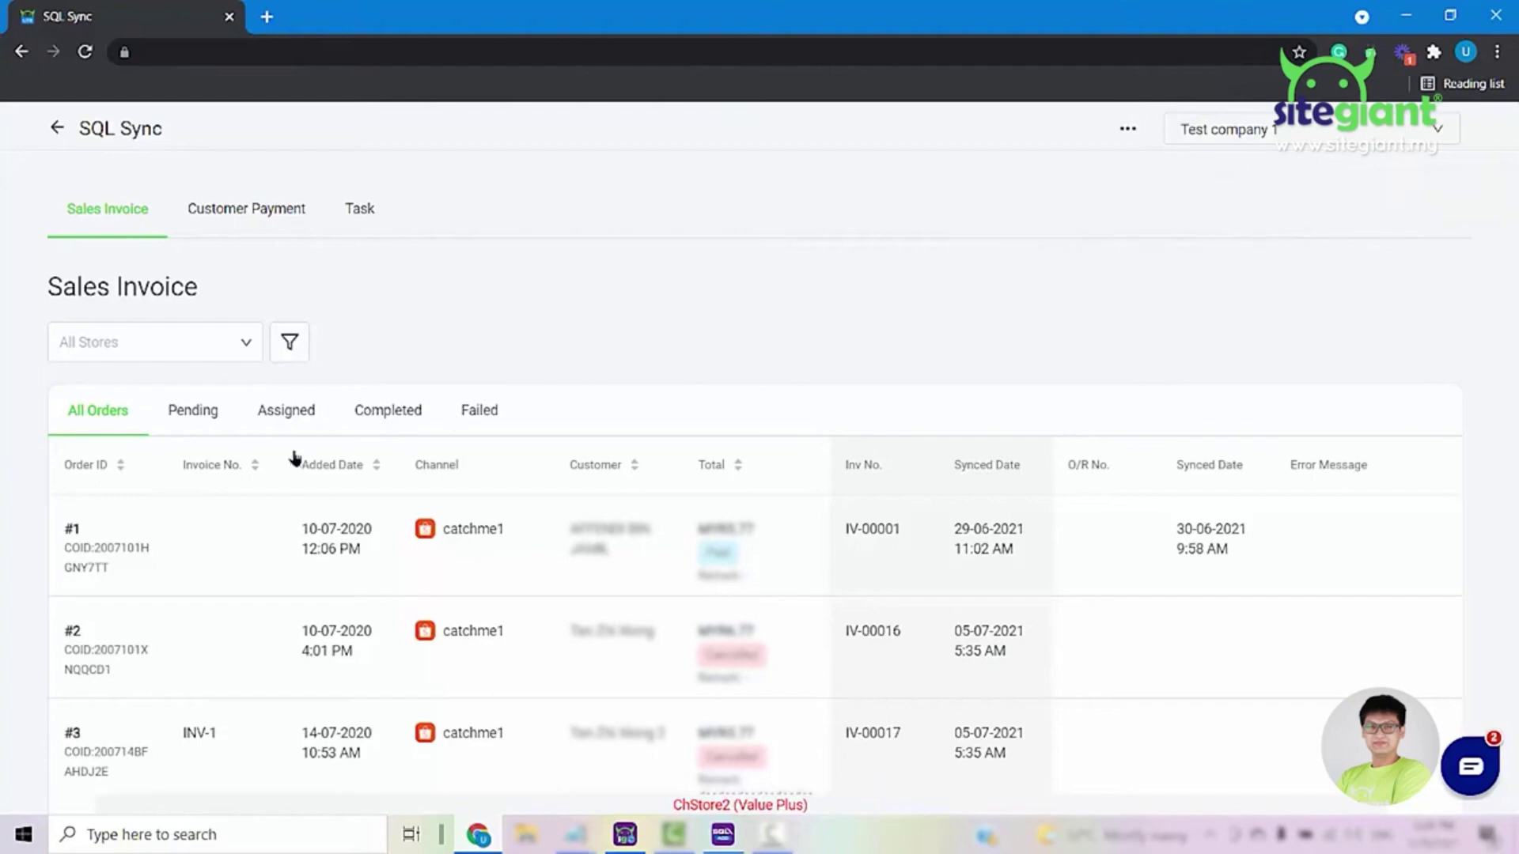
Step: Confirm orders #106 and #107 sit under Assigned as INV-36 and INV-37, then switch to SQL Sync Lite
left_click(198, 413)
left_click(307, 418)
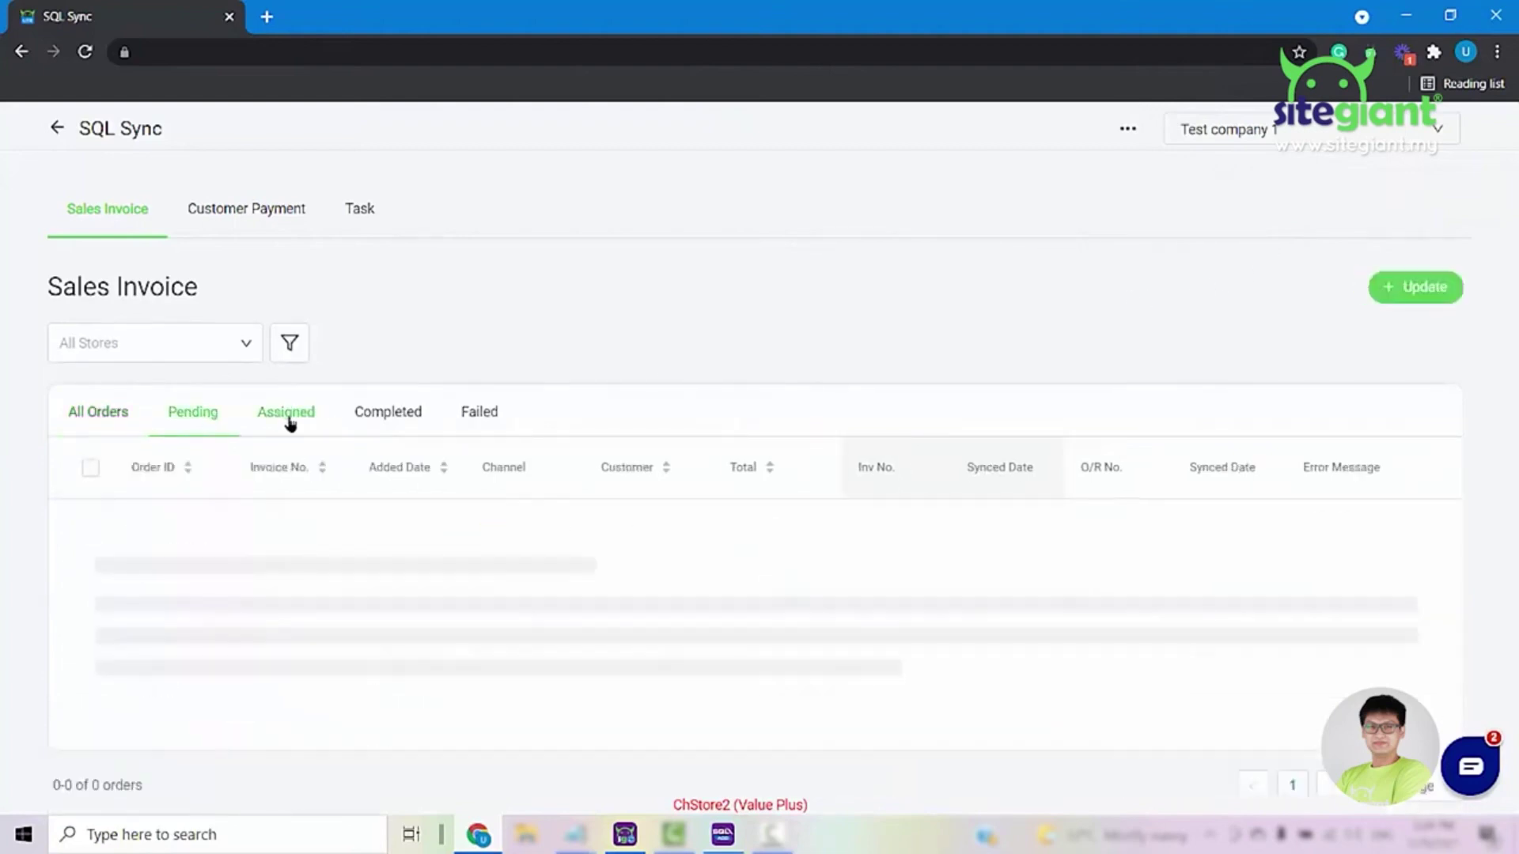
scroll(360, 408, "down", 2)
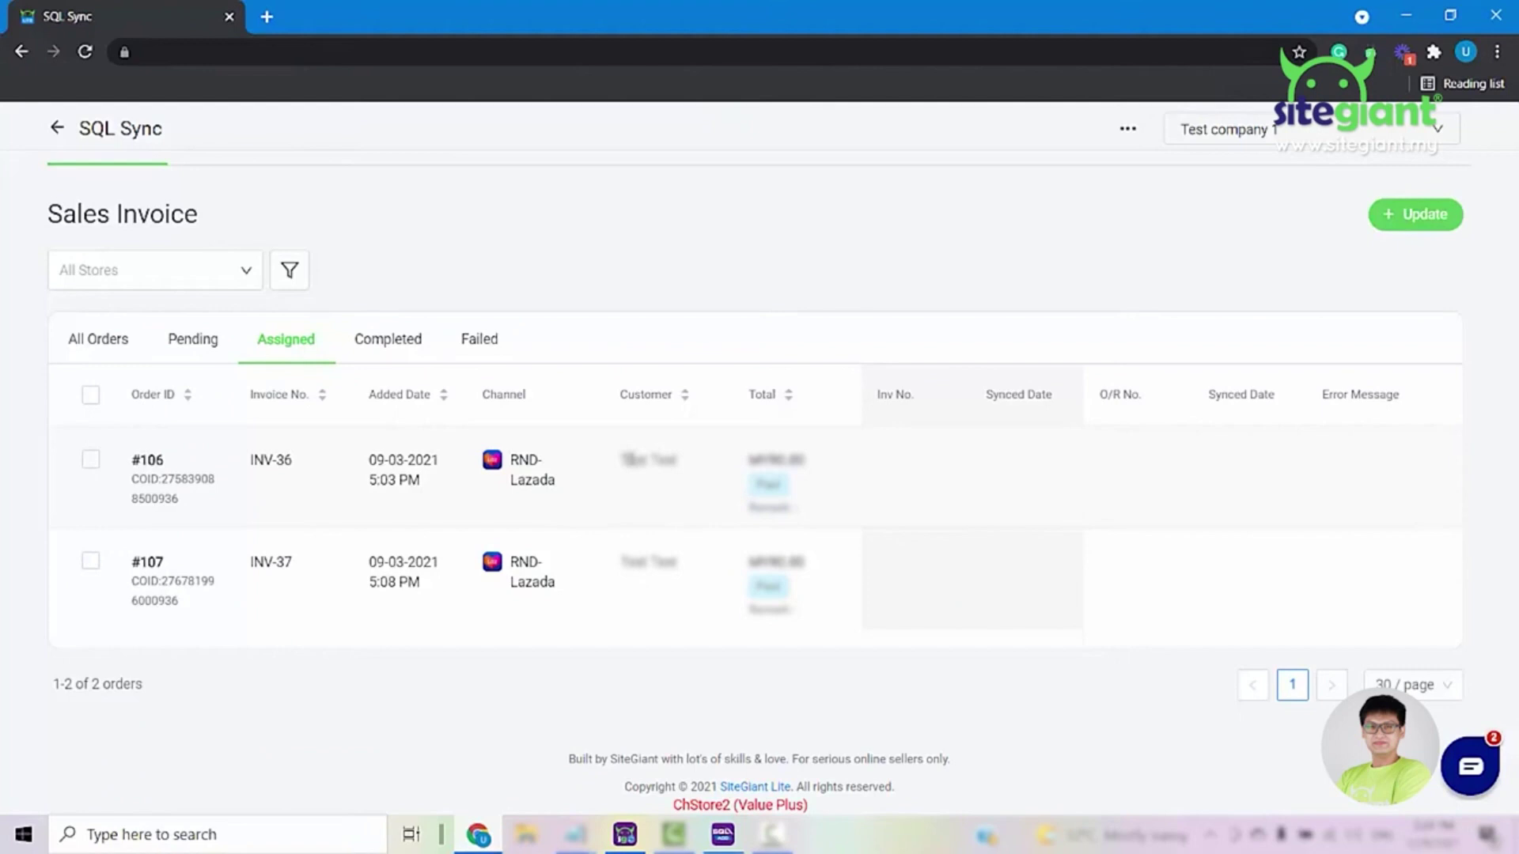
left_click(624, 837)
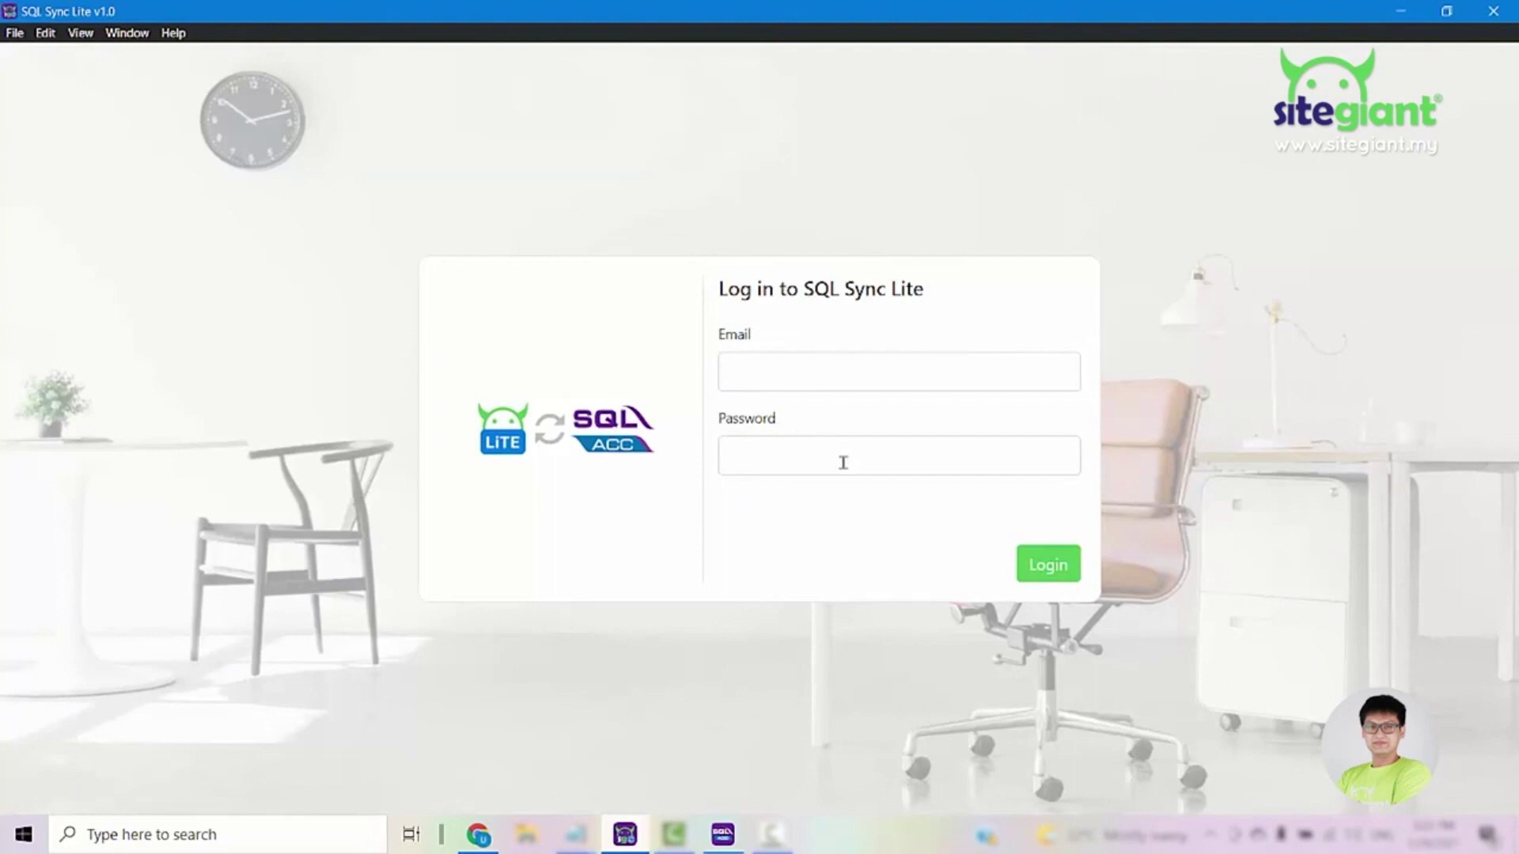
Step: Log in to SQL Sync Lite and run the Sync Invoice task for orders 106 and 107
left_click(799, 357)
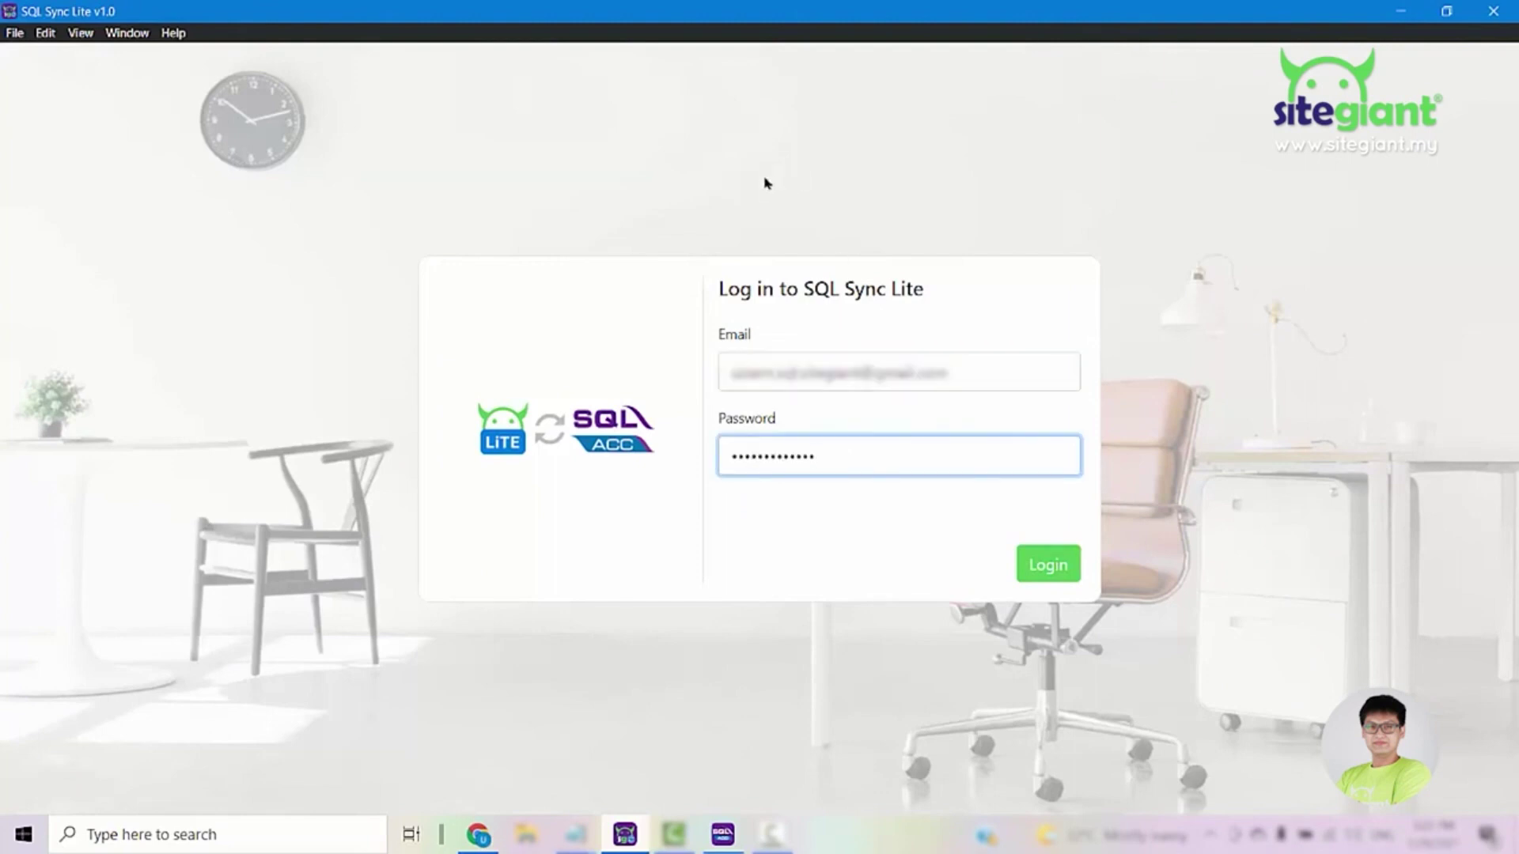
left_click(1041, 564)
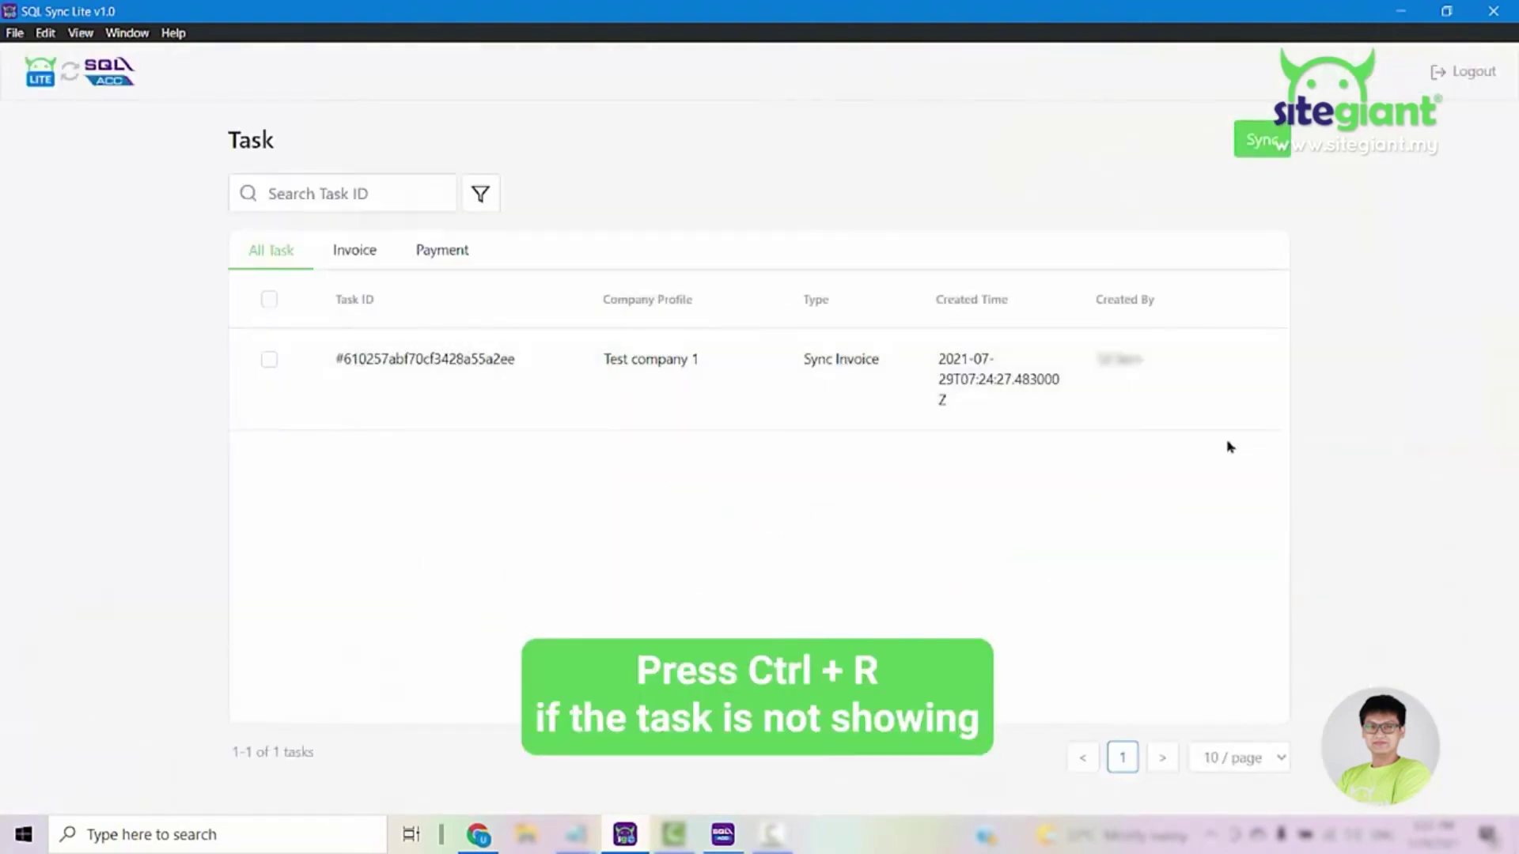
left_click(273, 361)
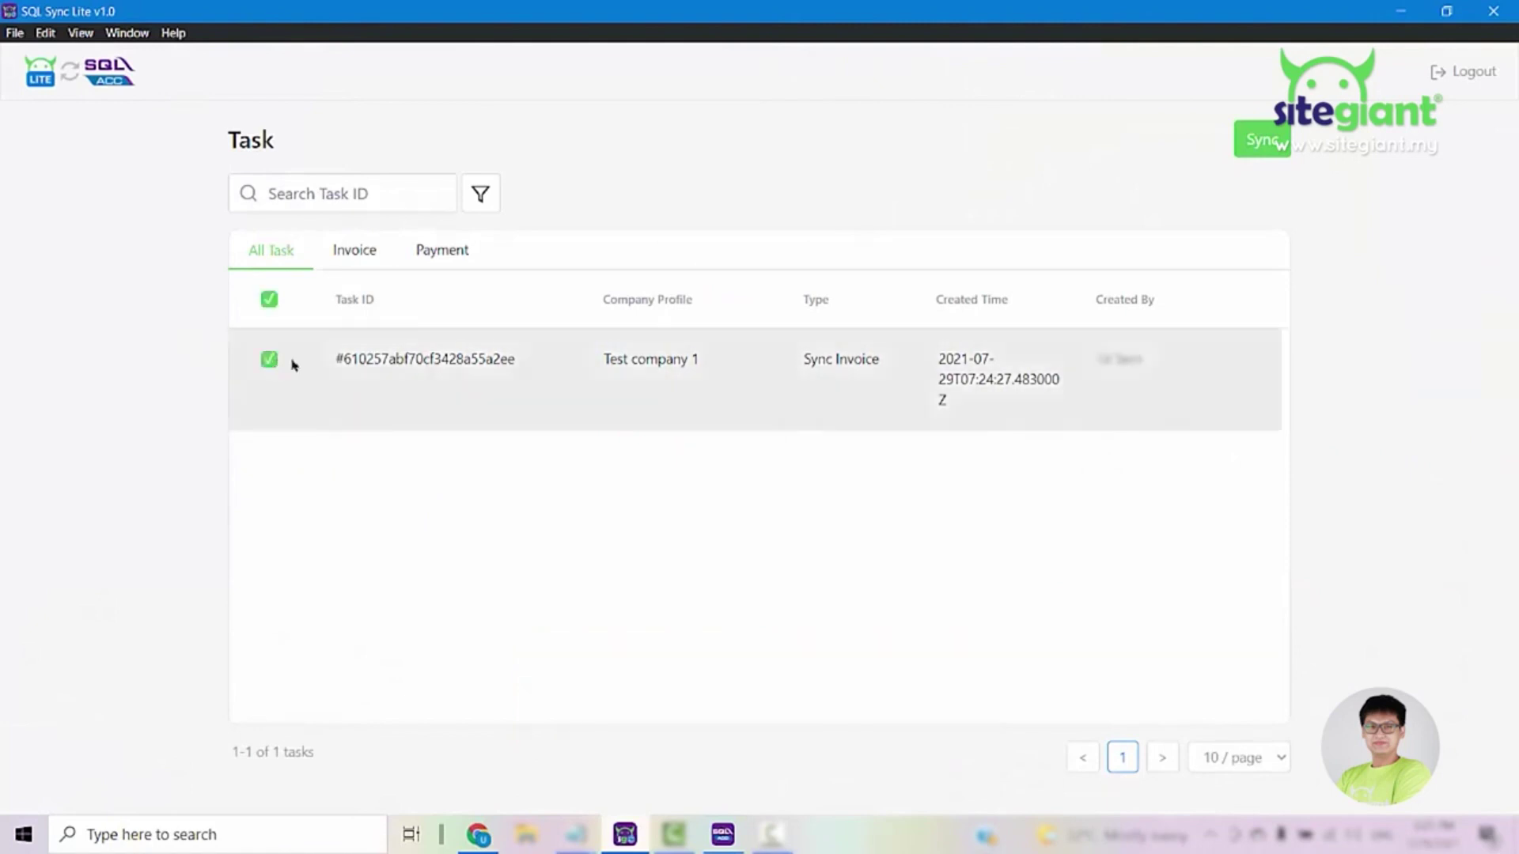
left_click(1259, 141)
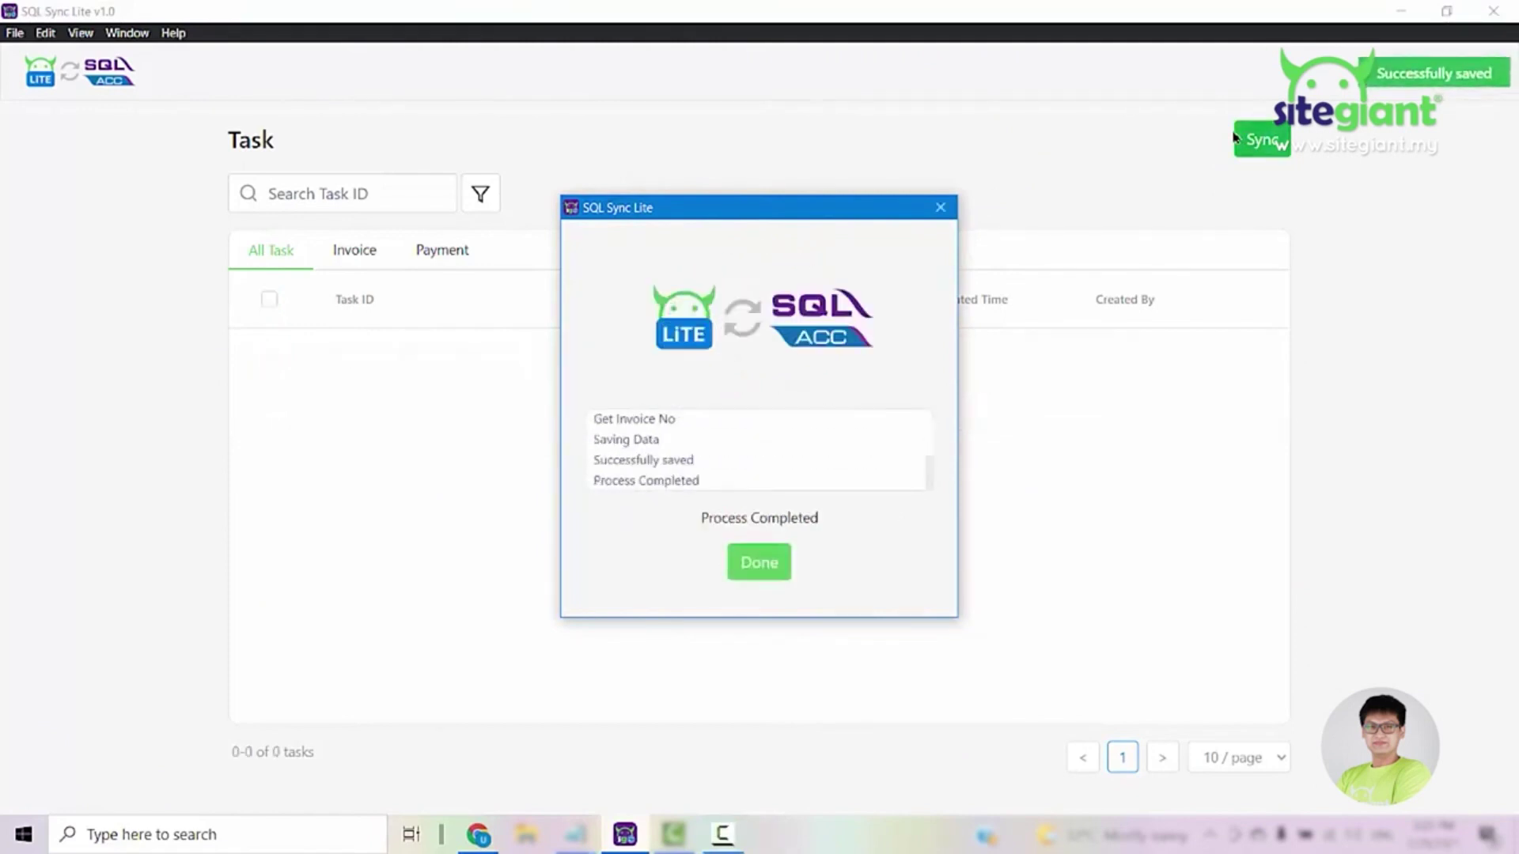
left_click(775, 580)
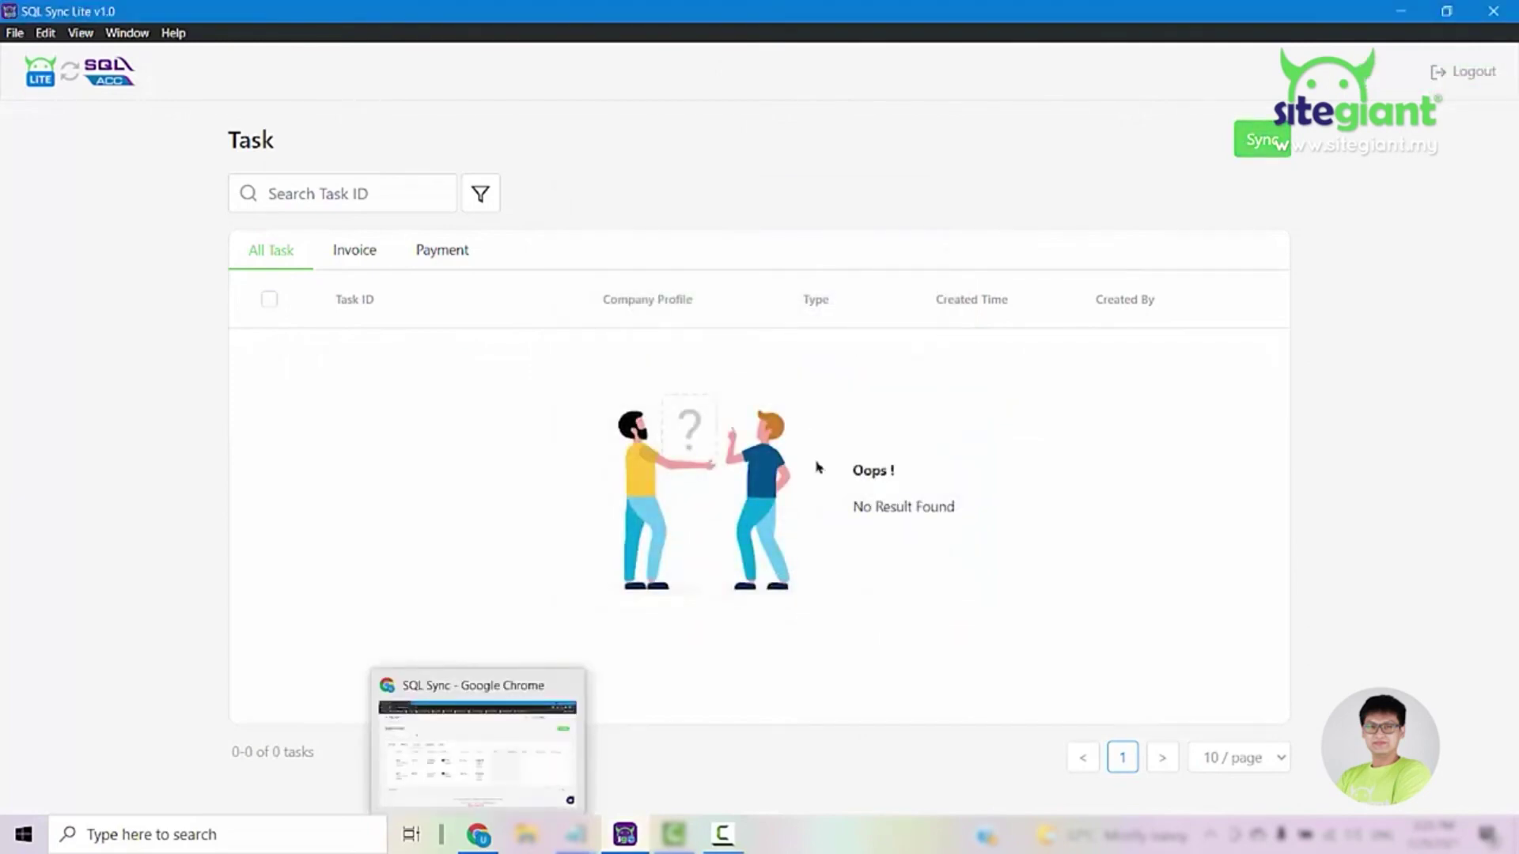
Step: Reload the Sales Invoice page and confirm Assigned is empty while Completed shows synced invoice numbers
left_click(484, 771)
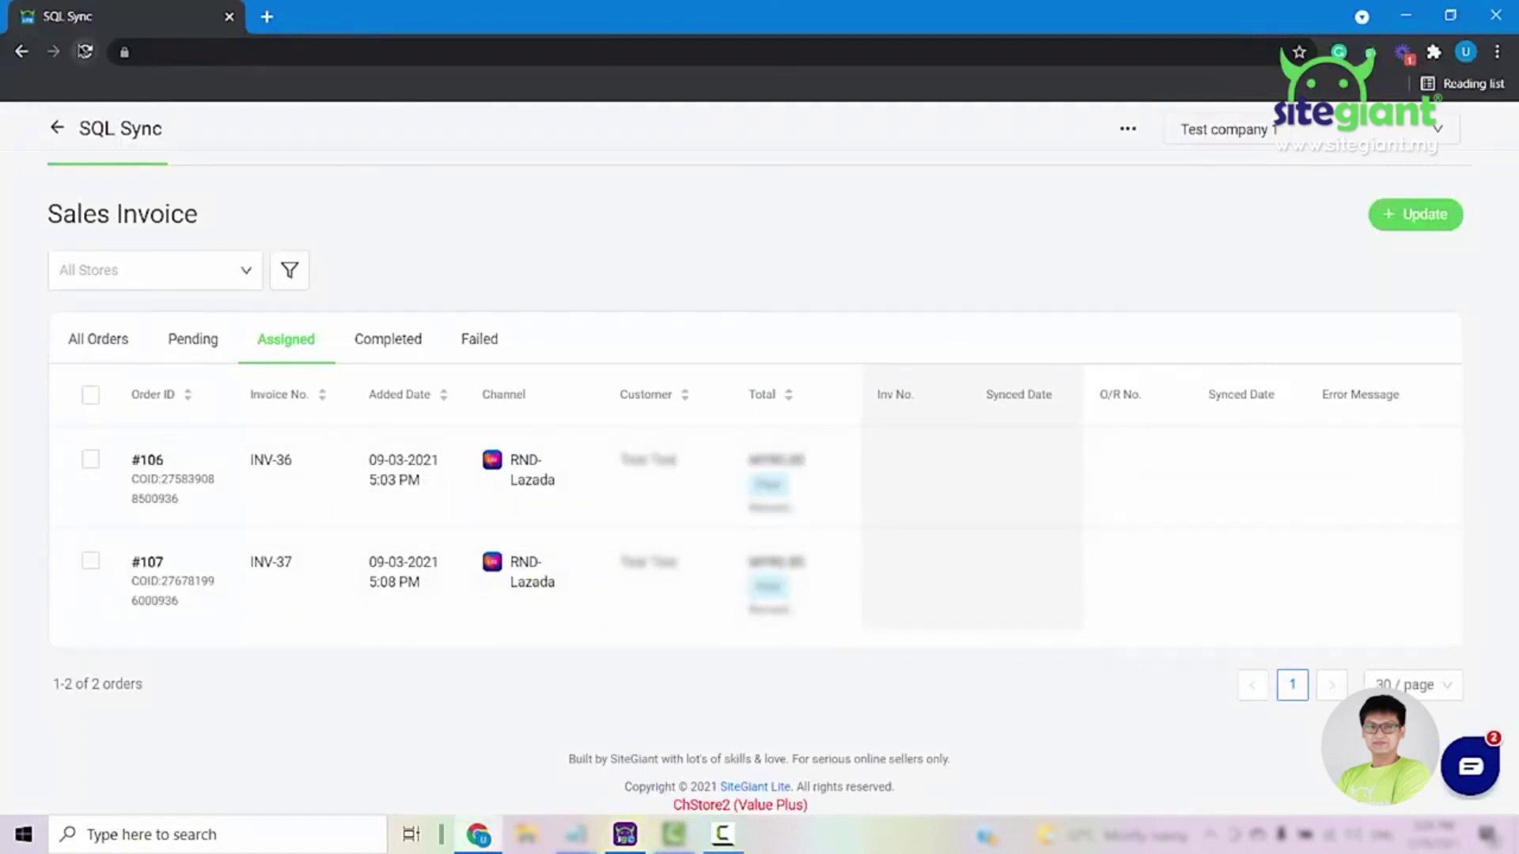
left_click(84, 52)
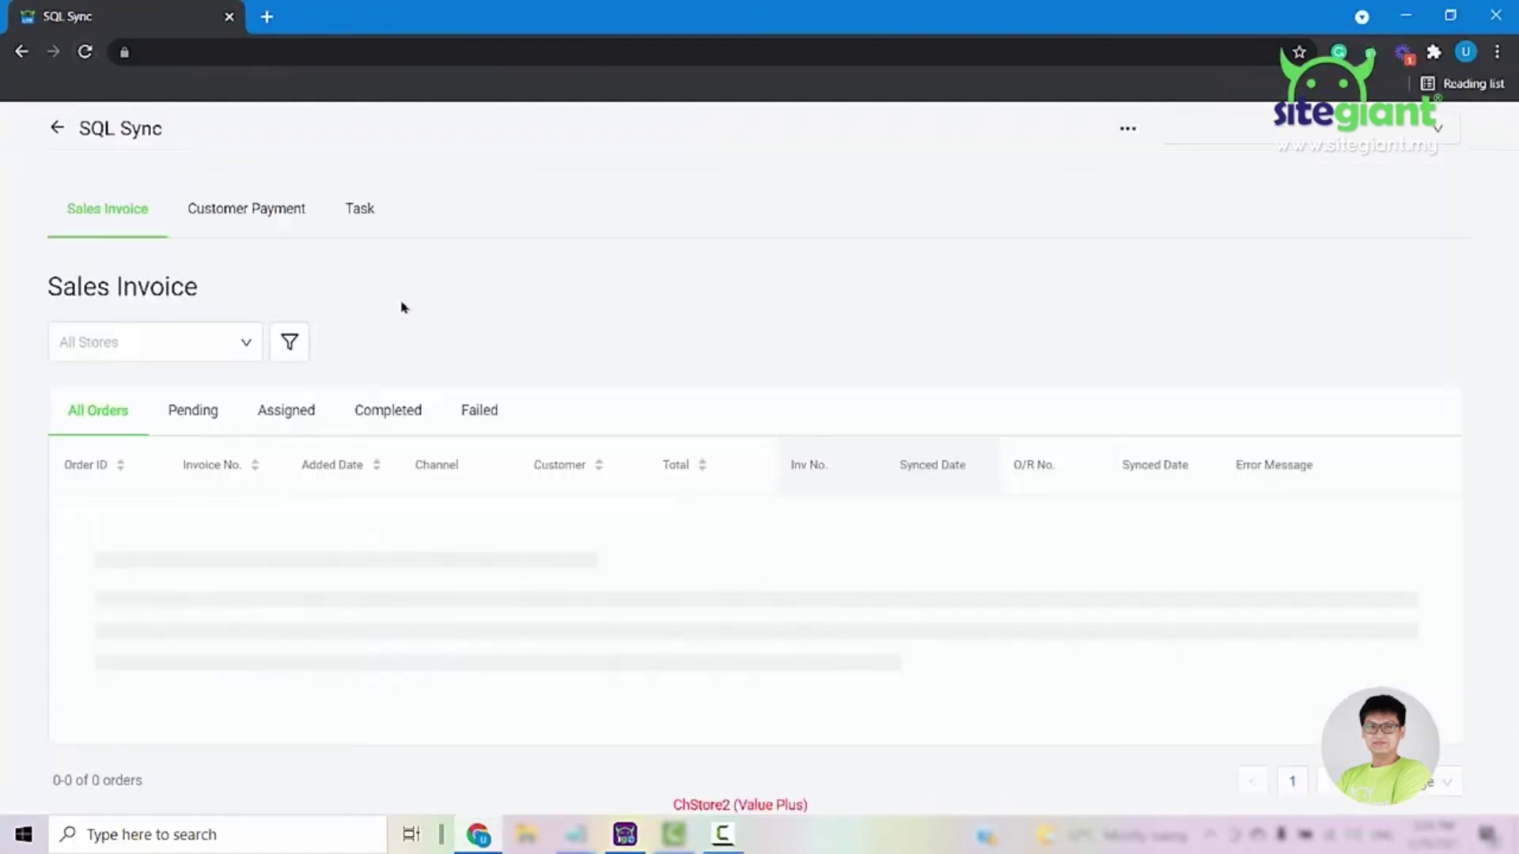
left_click(294, 417)
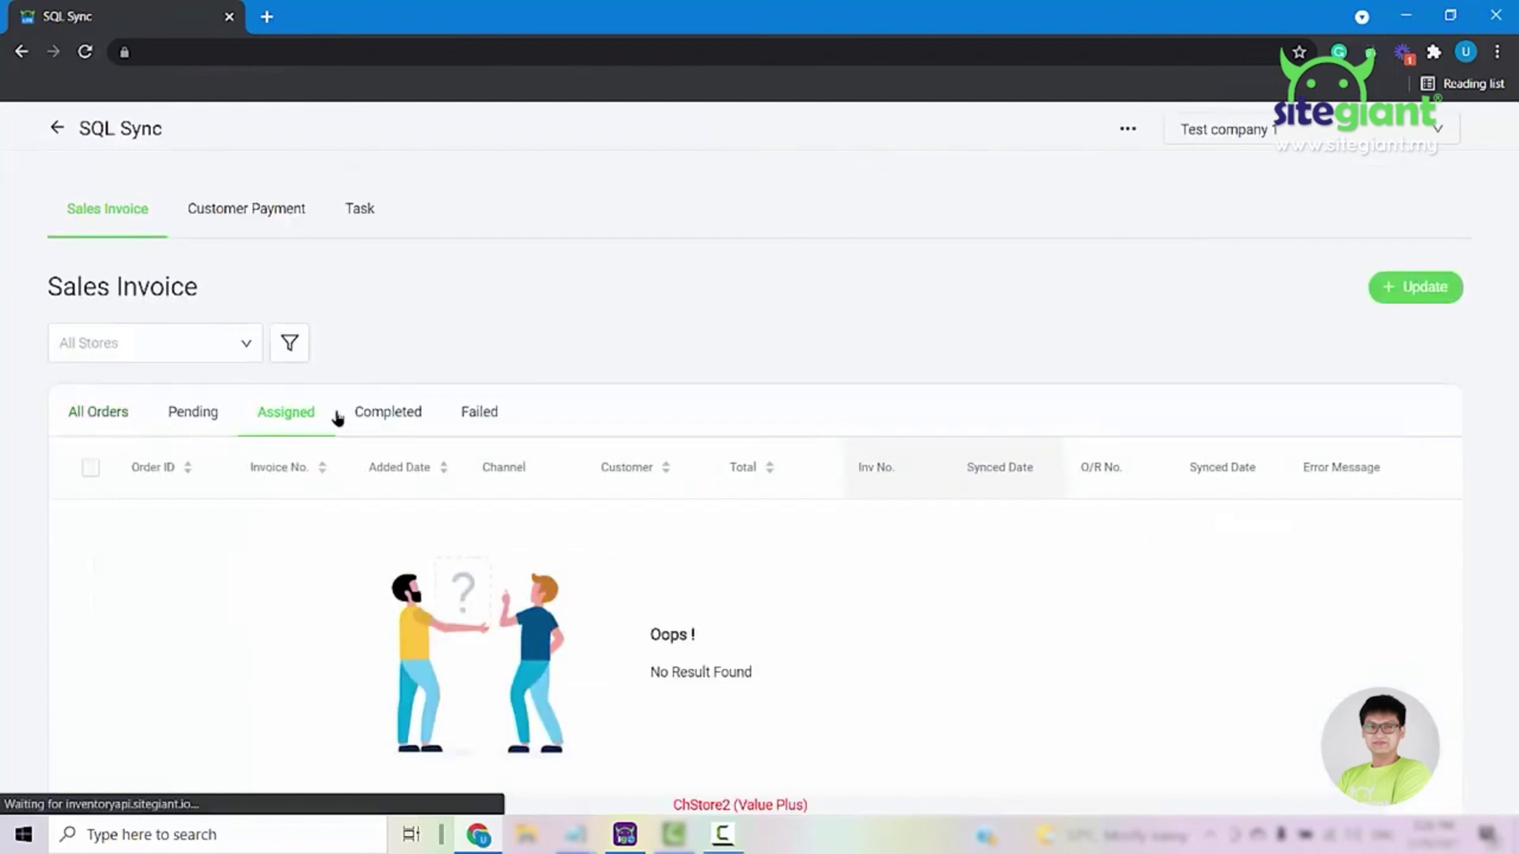
left_click(386, 418)
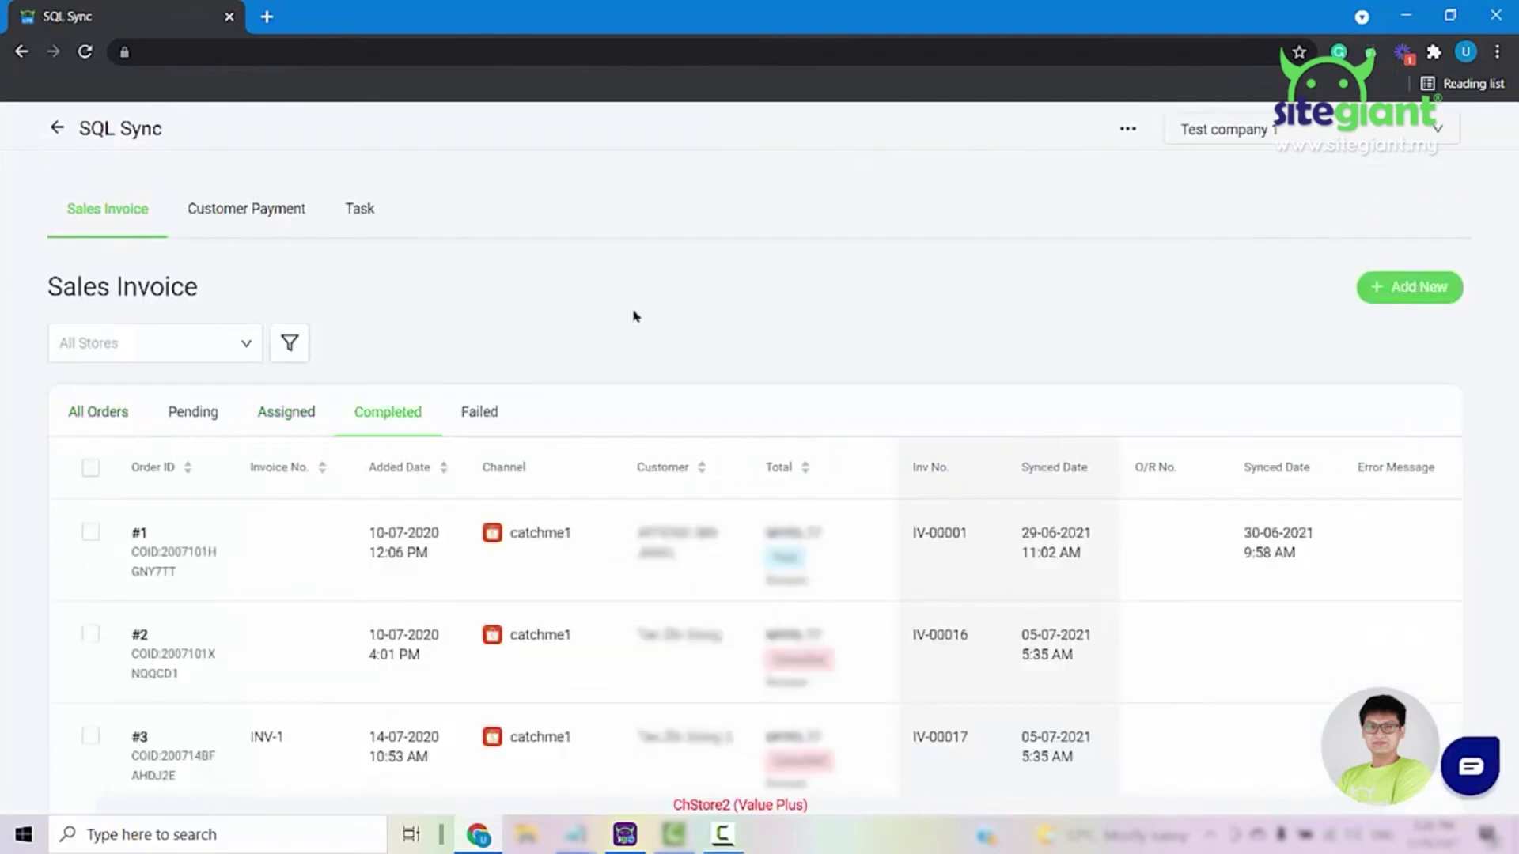
scroll(632, 317, "down", 1)
left_click(242, 834)
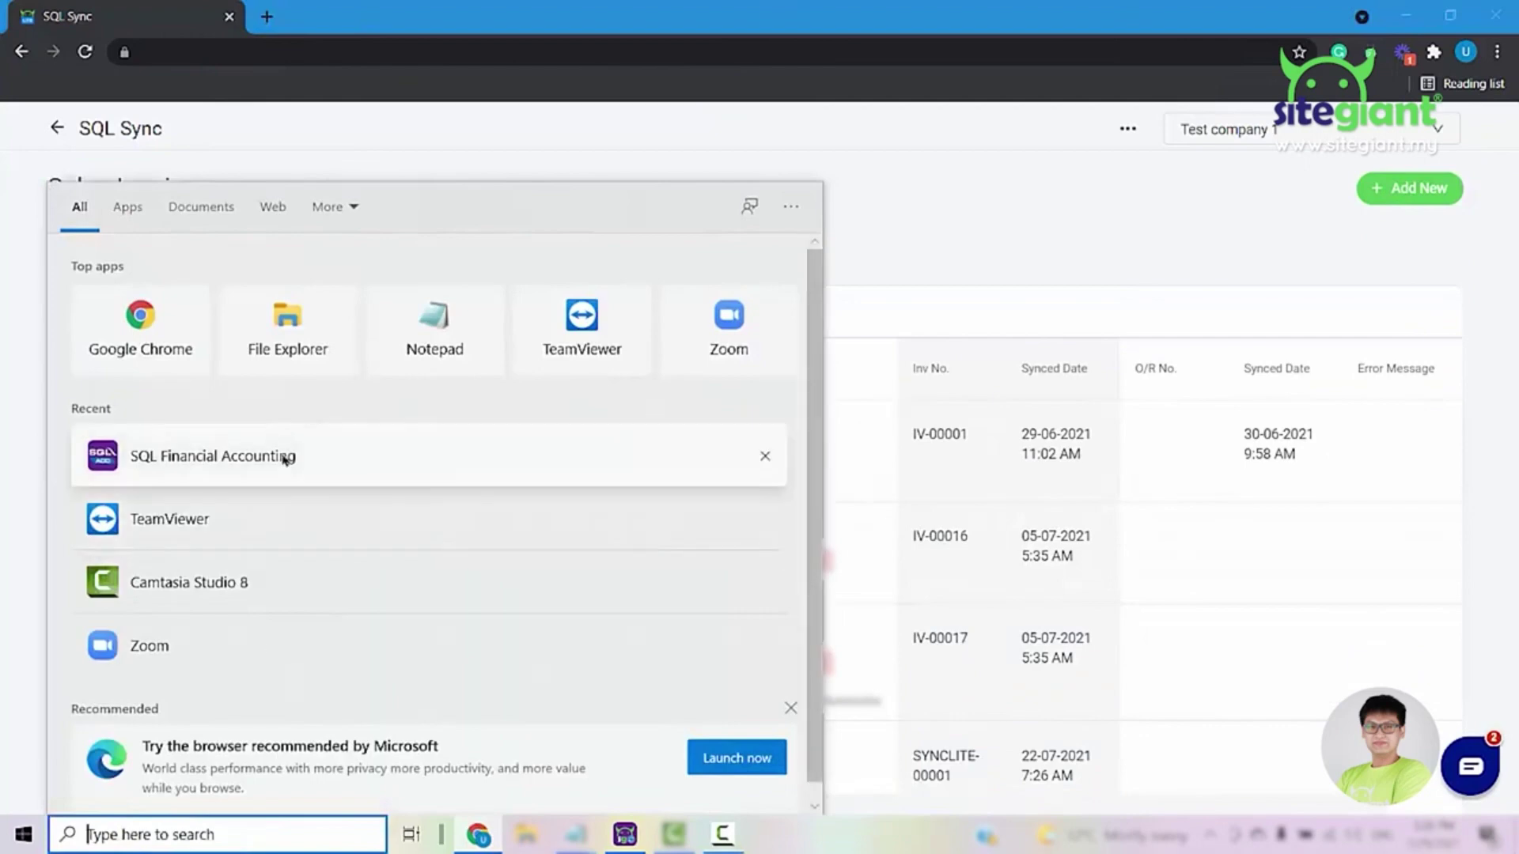
Step: Launch SQL Financial Accounting and open the Sales > Invoice list with 45 invoices
left_click(284, 456)
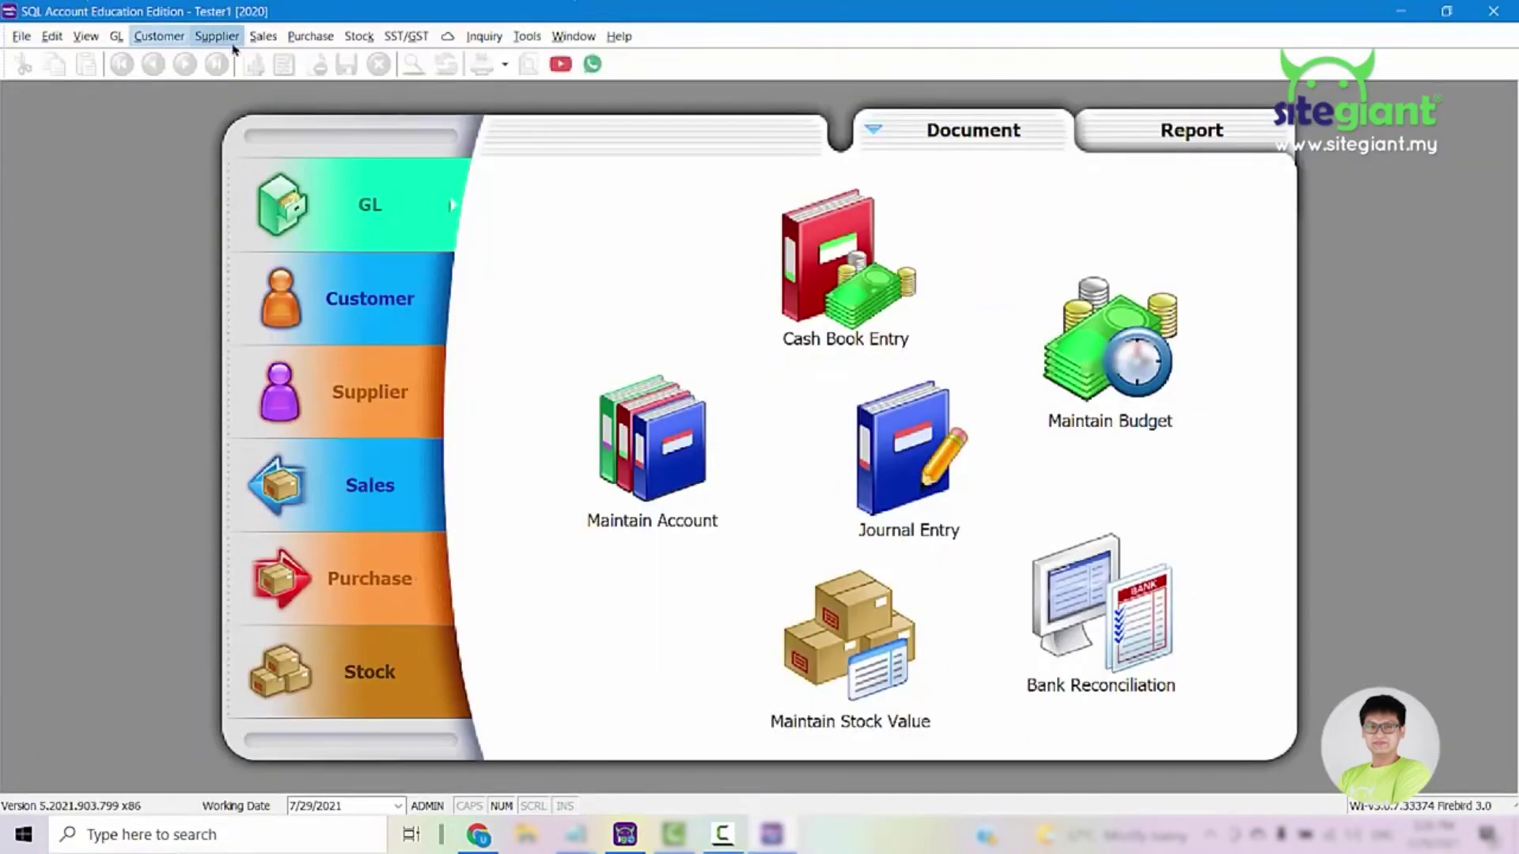
left_click(263, 35)
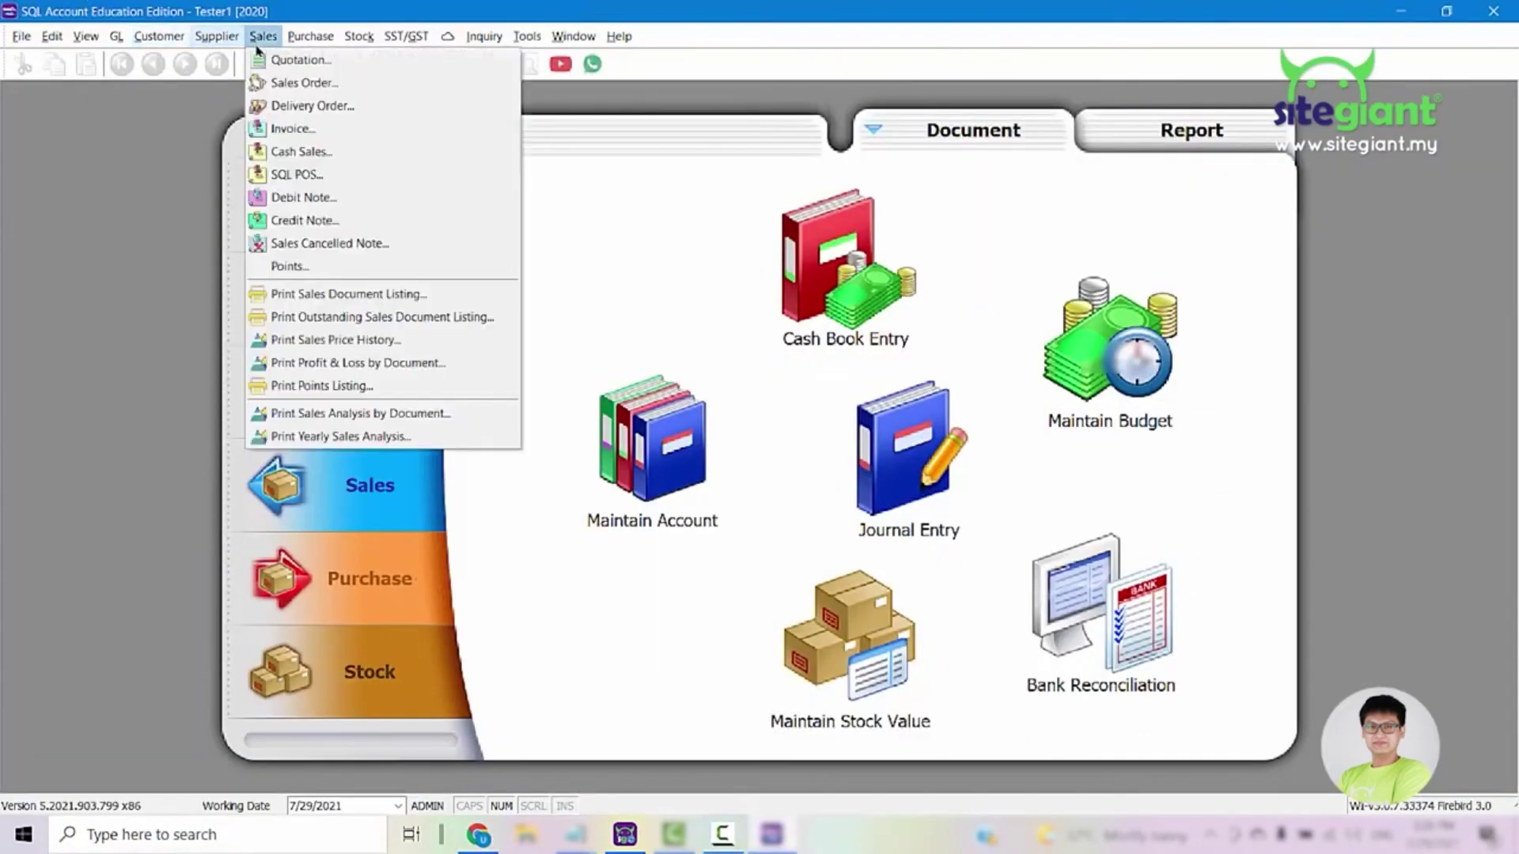
left_click(291, 128)
scroll(265, 316, "down", 4)
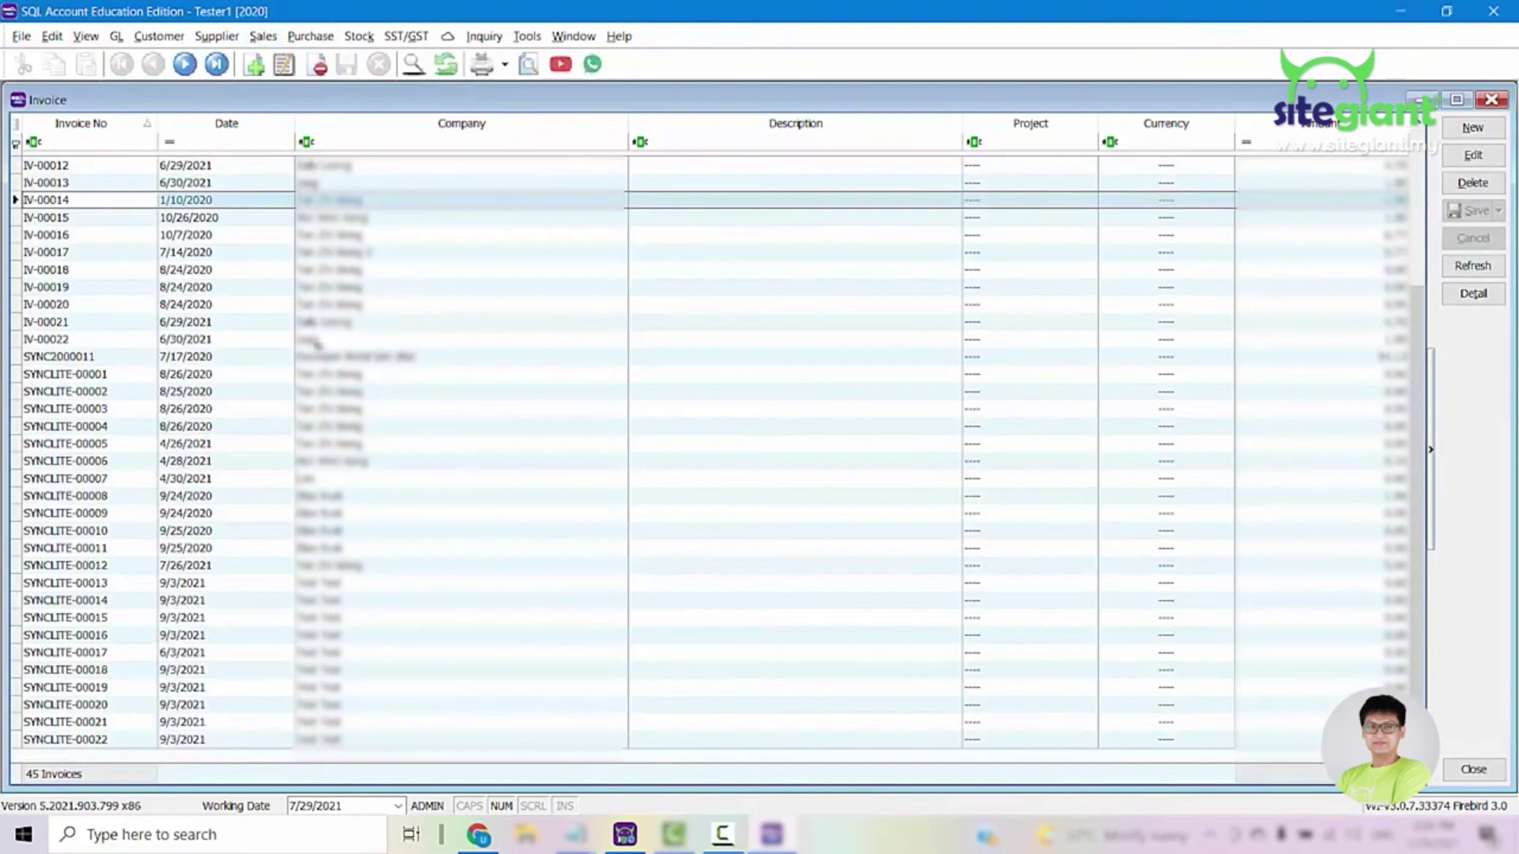
Step: Open invoice SYNCLITE-00022 for Lazada1 and check its Ref 1 (107) and Ext. No values
double_click(65, 739)
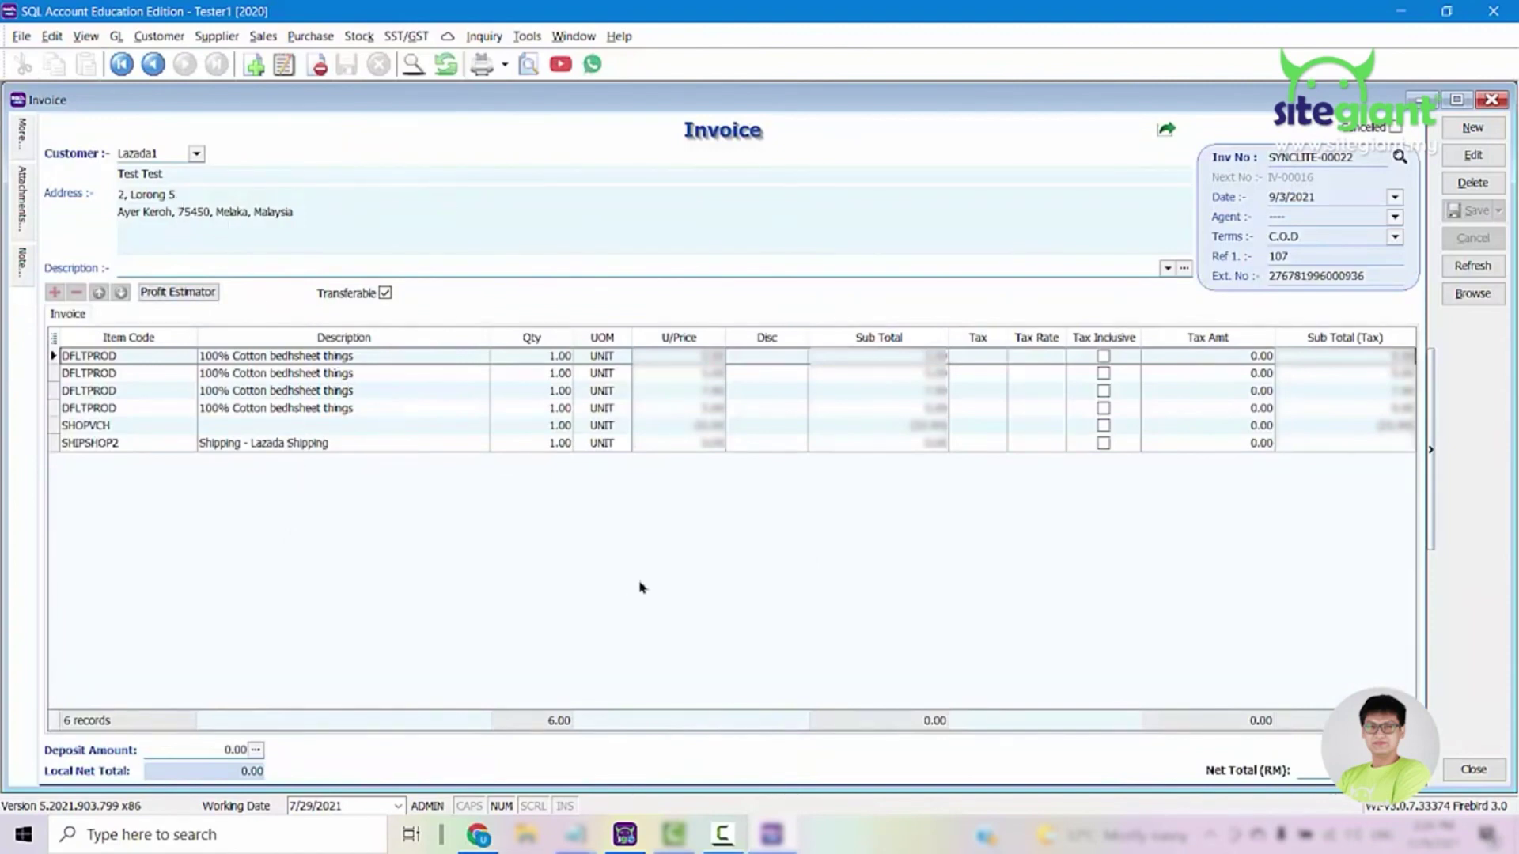
double_click(1285, 255)
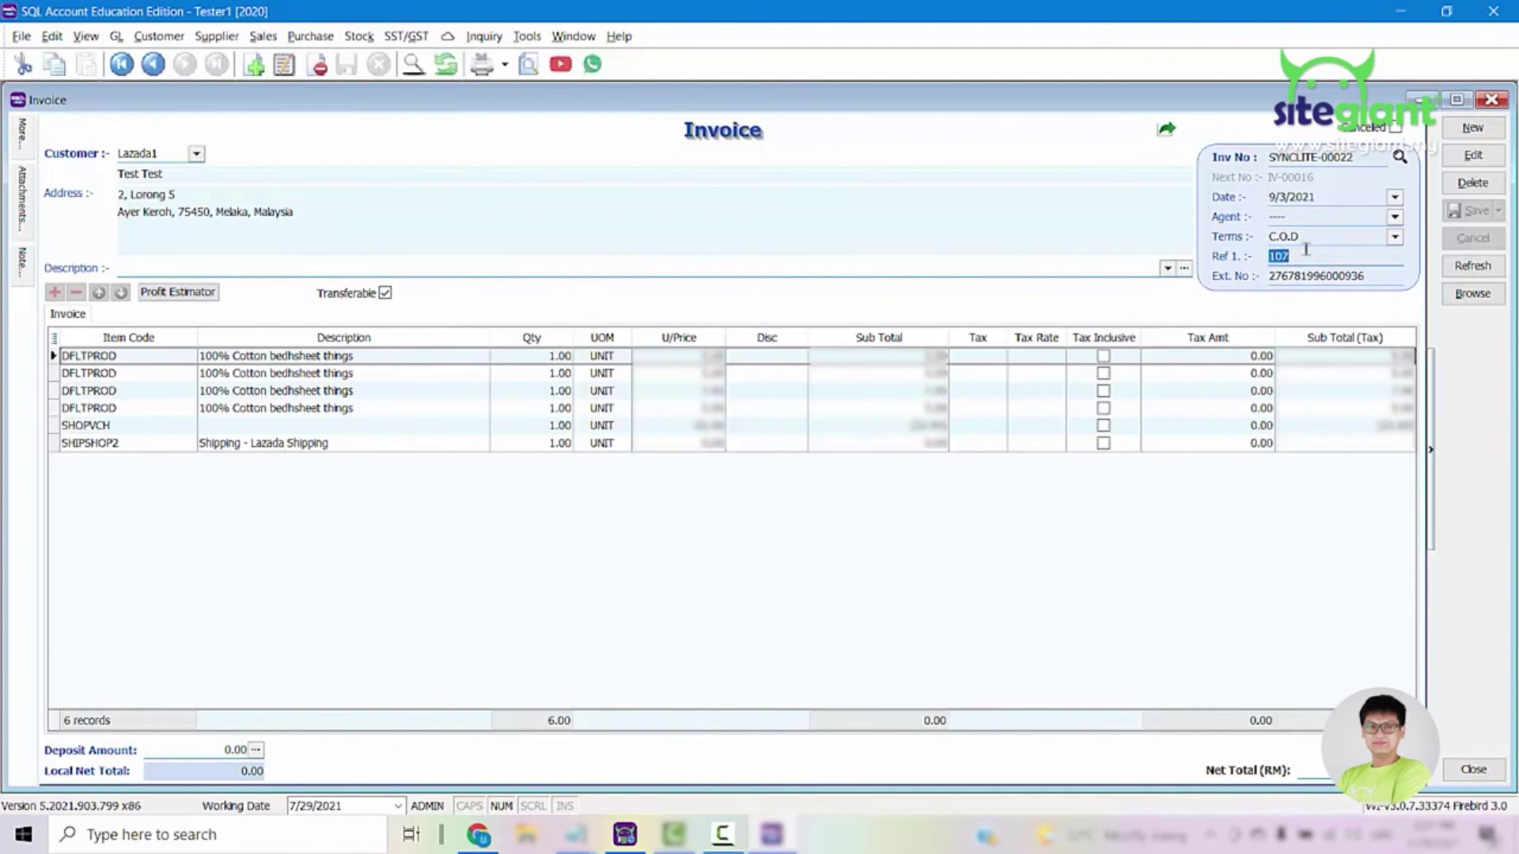
double_click(1302, 276)
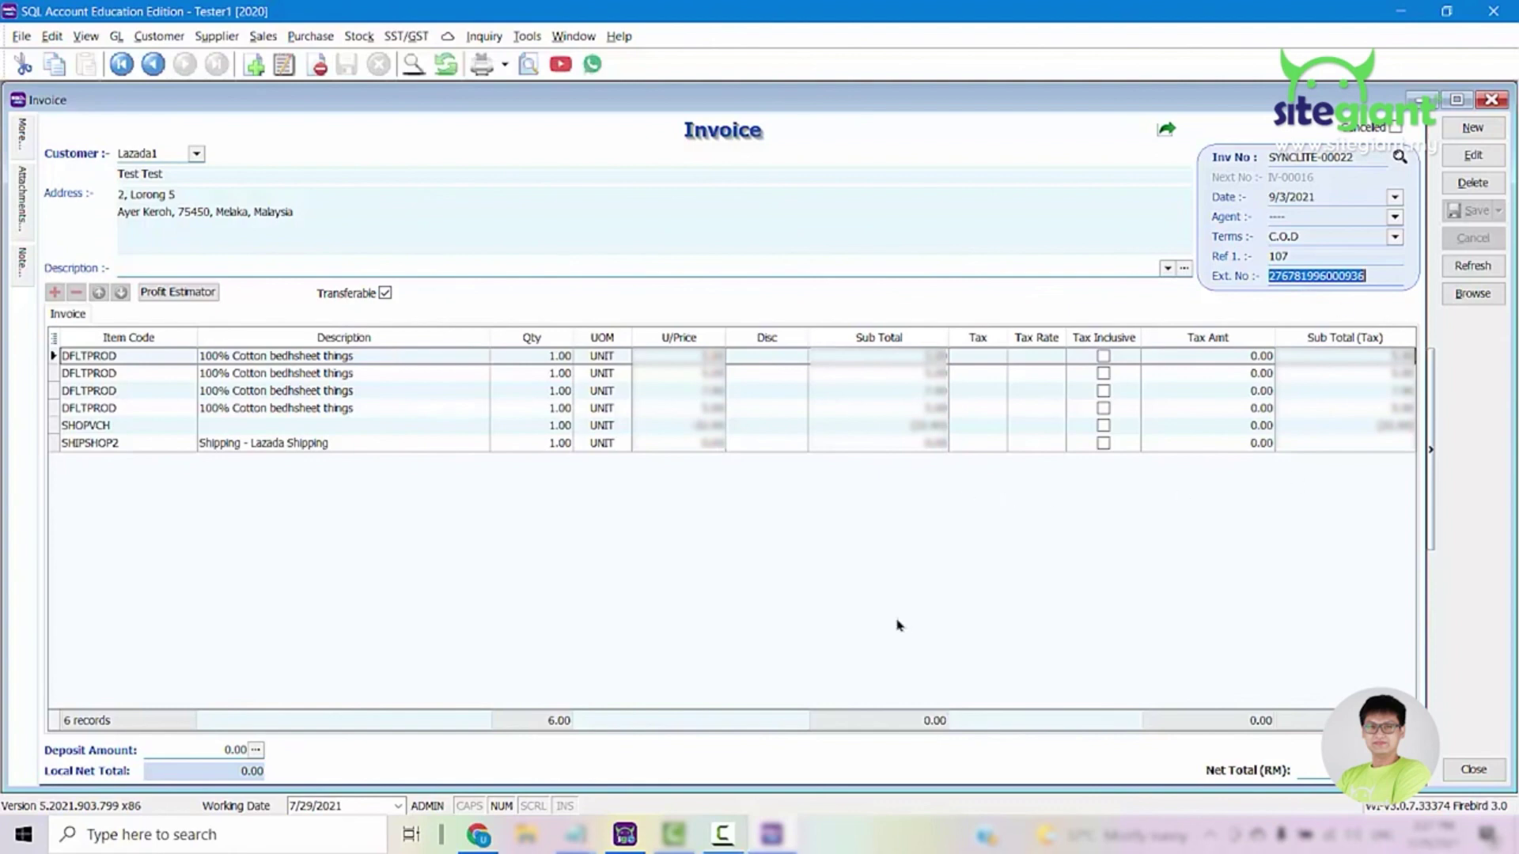
Step: Back in SiteGiant Lite, list the Pending sales invoice orders #4, #5, #6 and #15
left_click(478, 834)
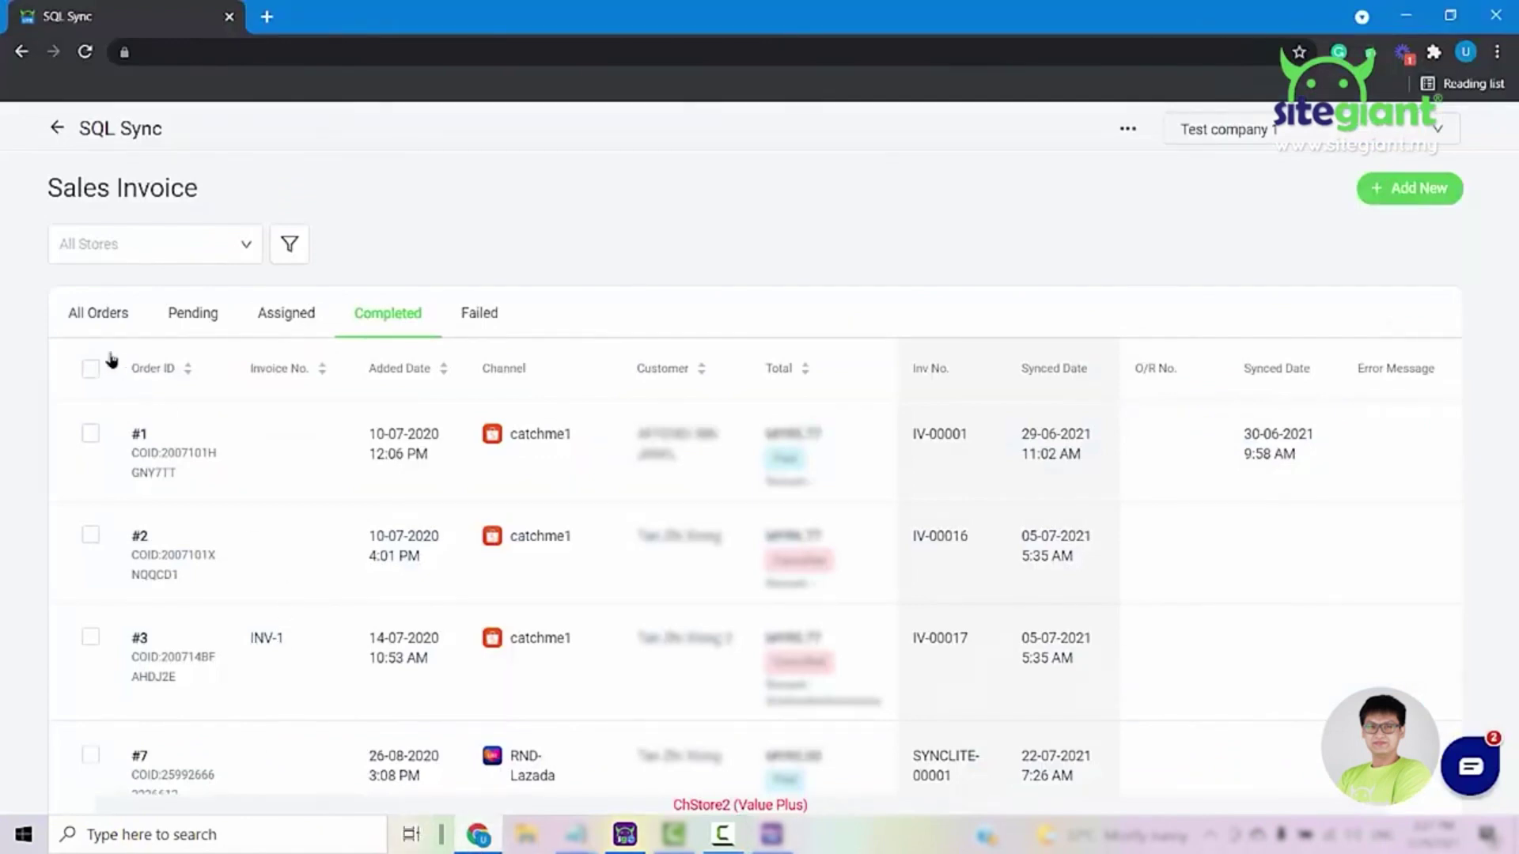
left_click(194, 317)
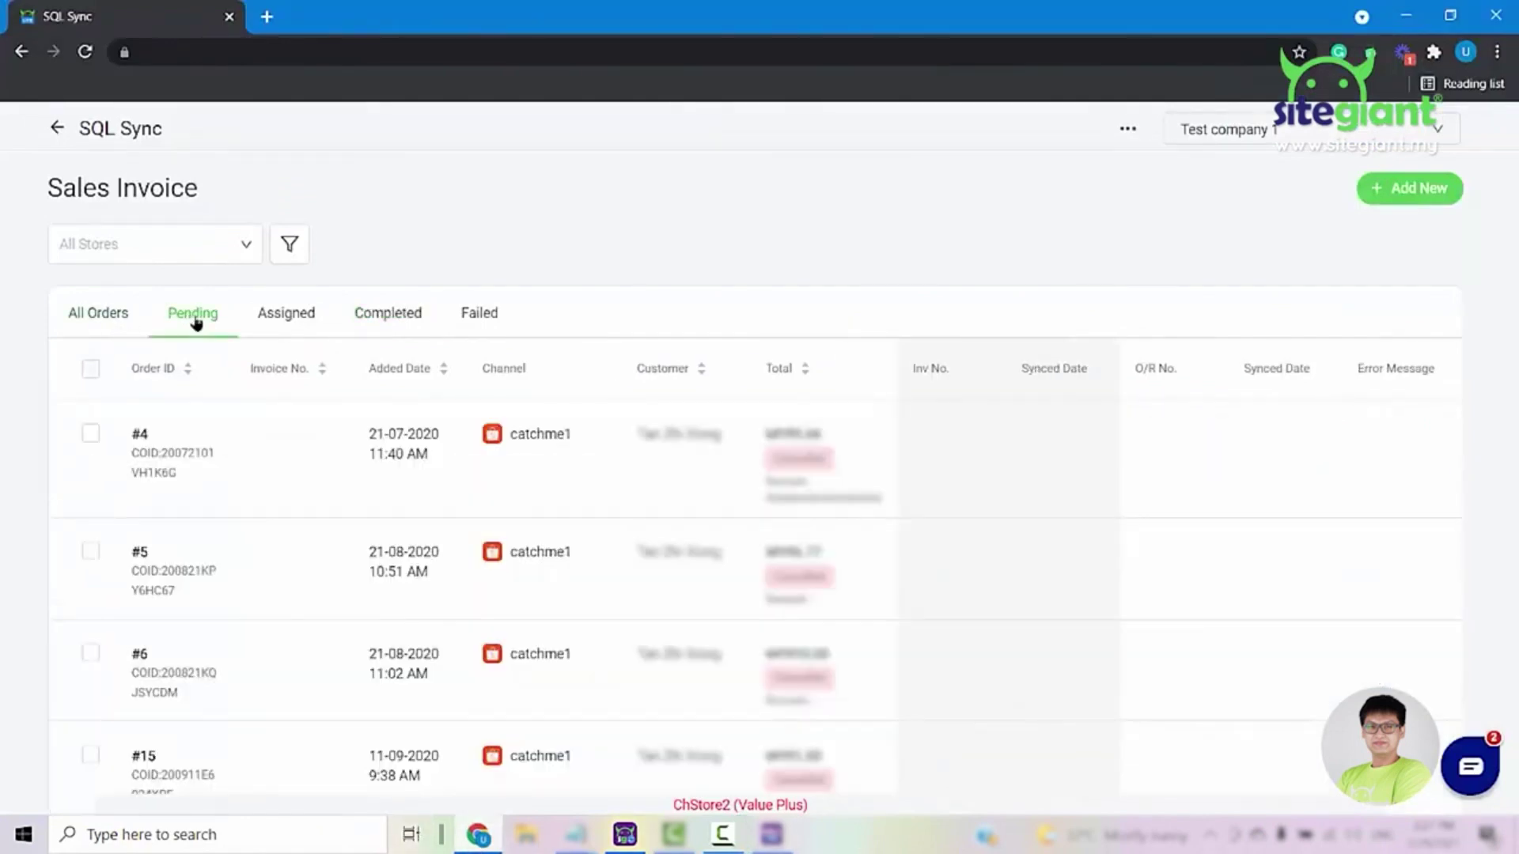